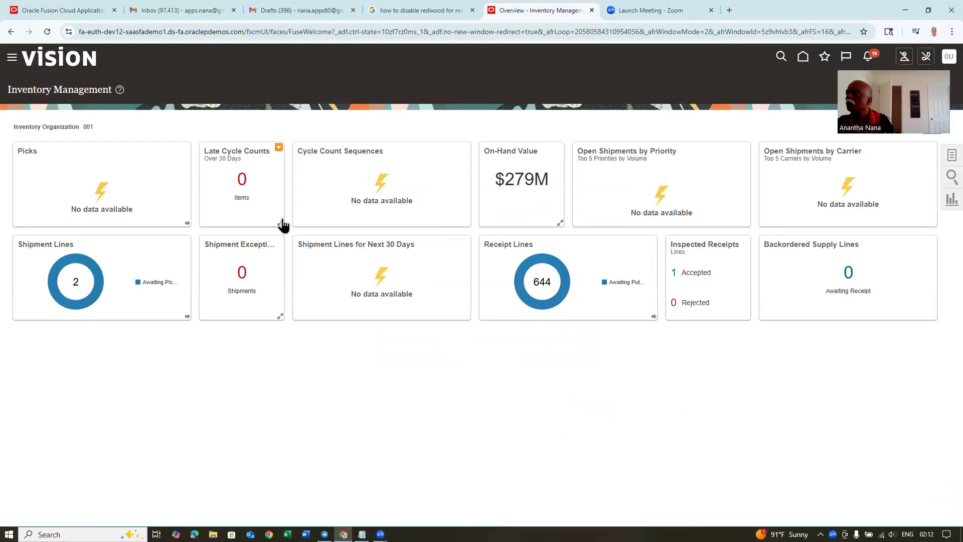
Step: Reopen Inventory Management (Classic) from the home page and review its list of Inventory tasks
left_click(807, 60)
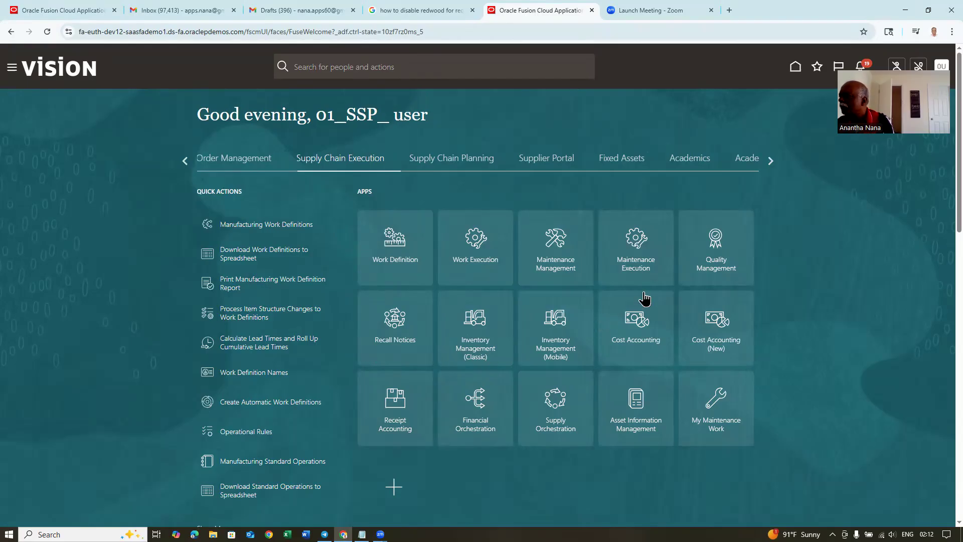
left_click(475, 350)
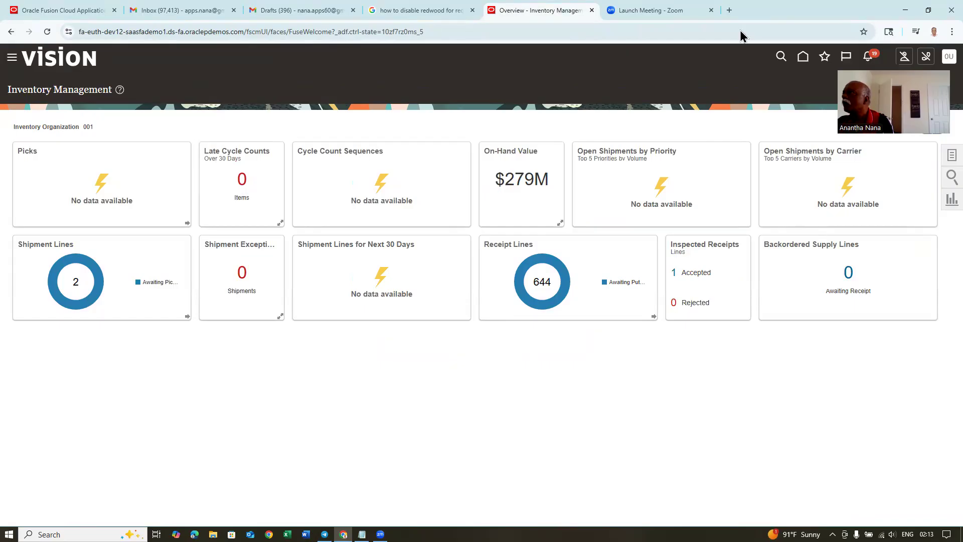
left_click(947, 157)
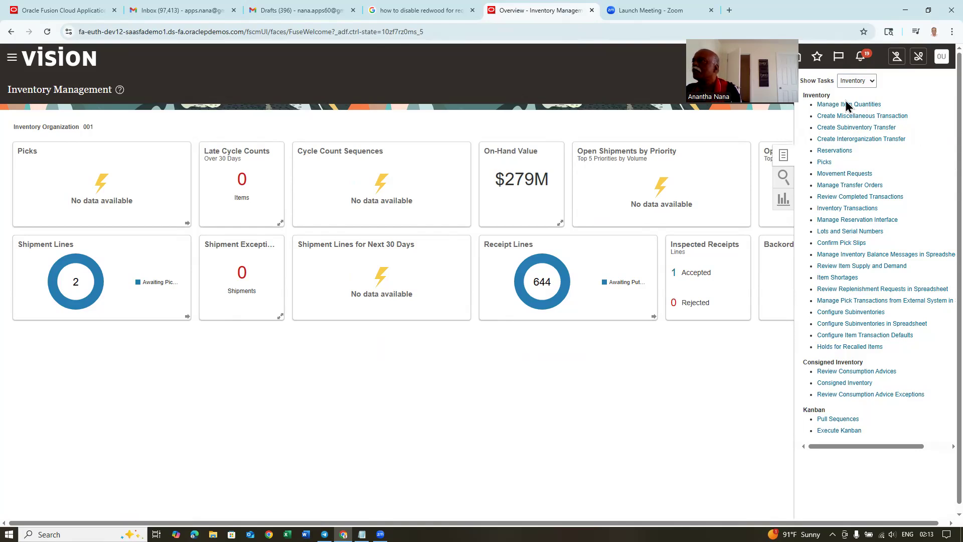
left_click(434, 81)
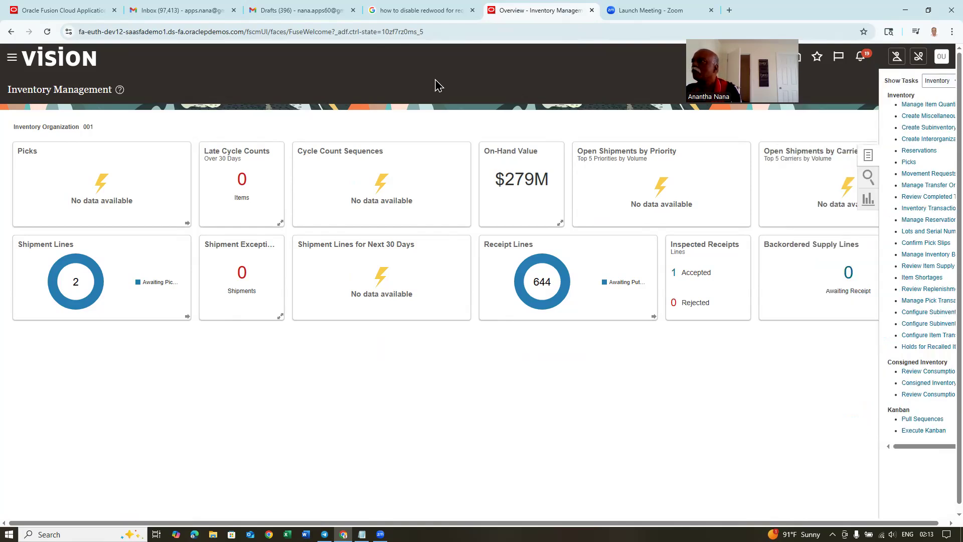
Step: In Setup and Maintenance, search the tasks for man%admin%pro% and open Manage Administrator Profile Values
left_click(946, 61)
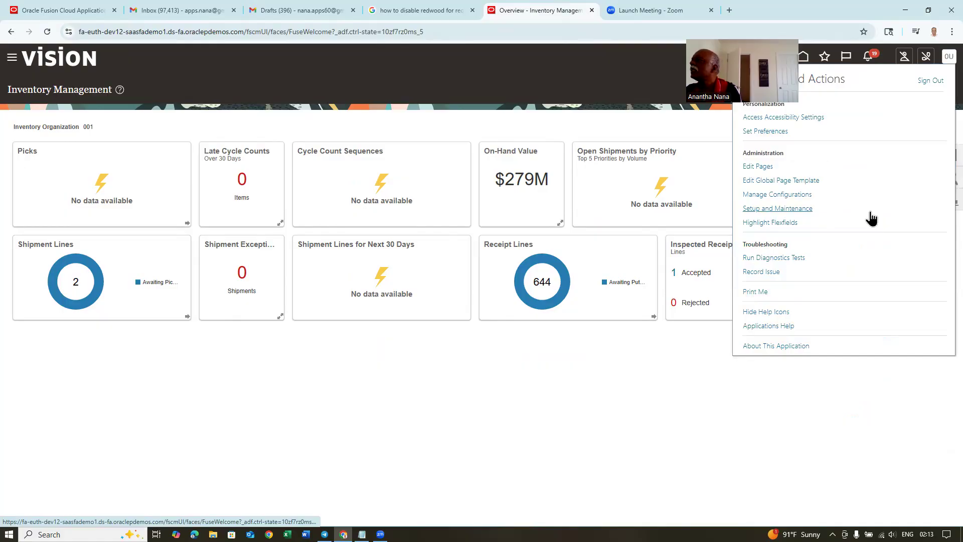
left_click(786, 209)
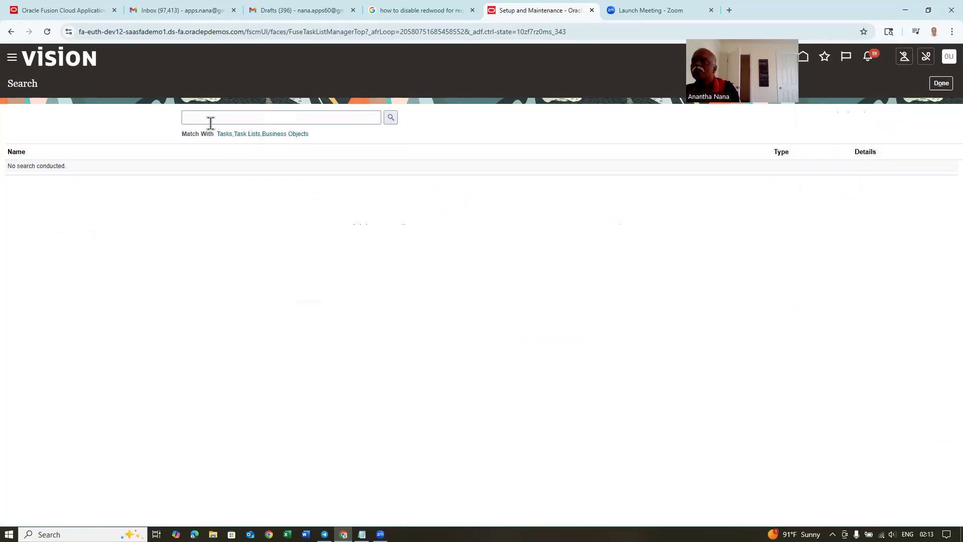
left_click(231, 119)
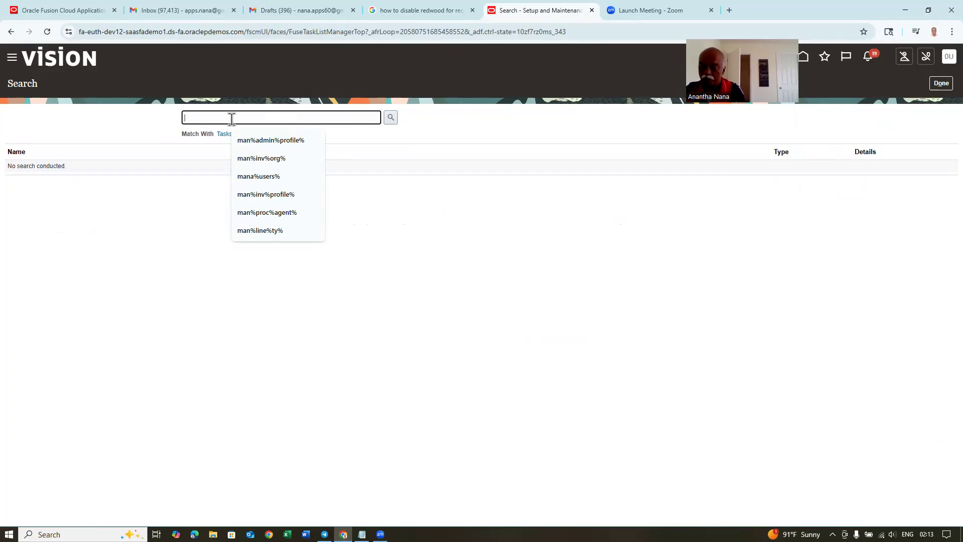
type("%")
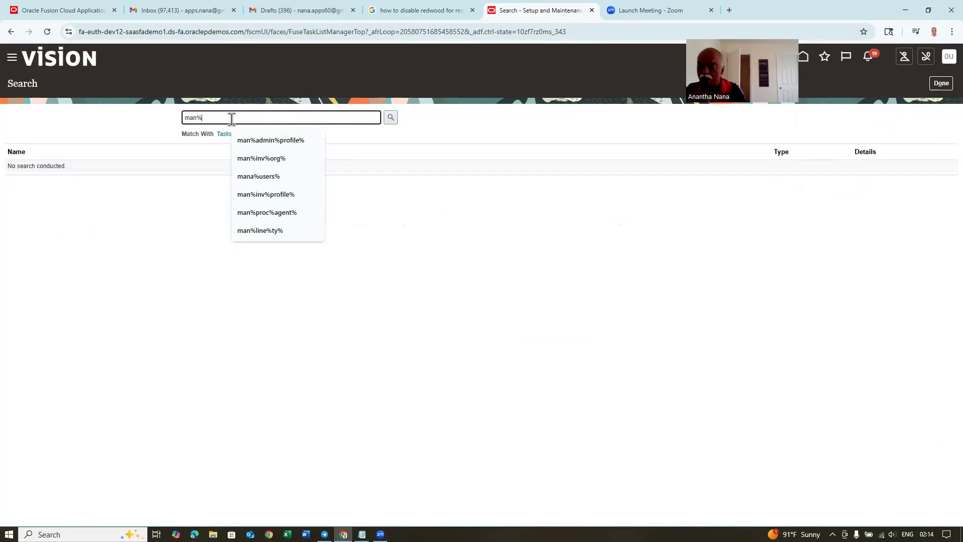
type("admin%pro%")
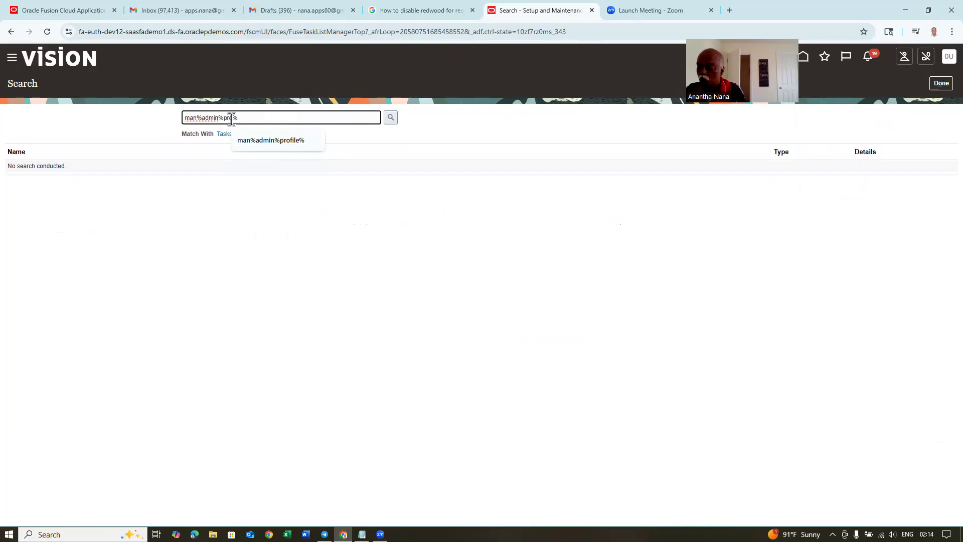
key("Return")
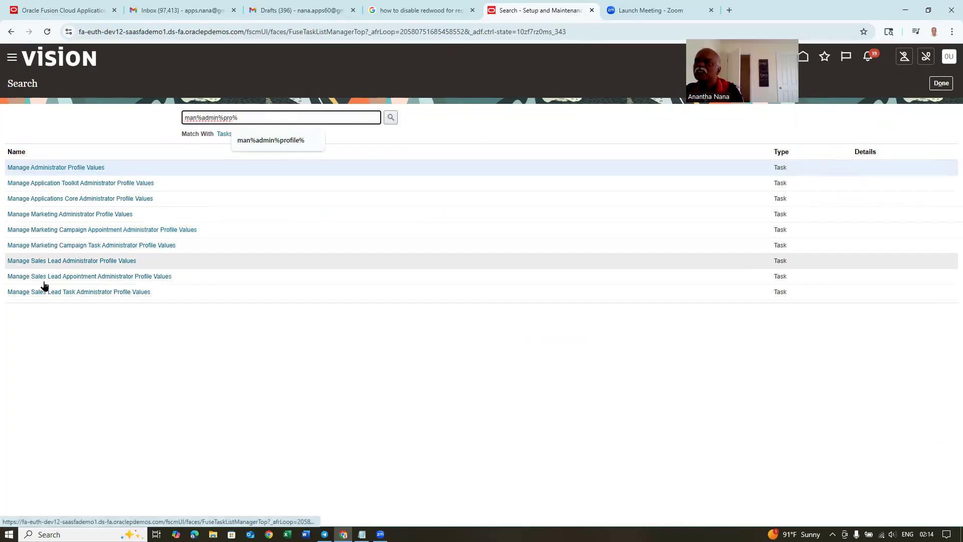
left_click(56, 169)
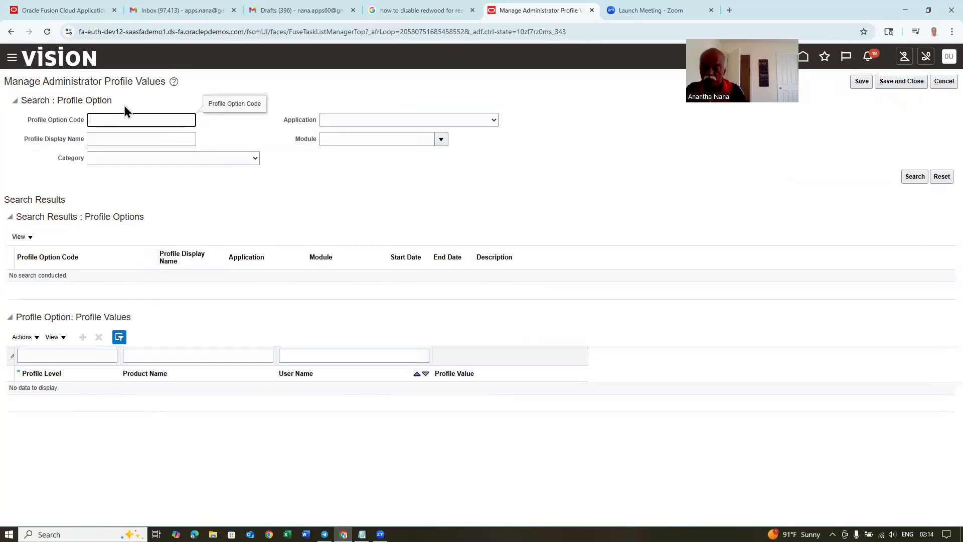
Step: Find the profile option with code %ITEM%QUANT% and set its Site-level profile value to Yes
type("E")
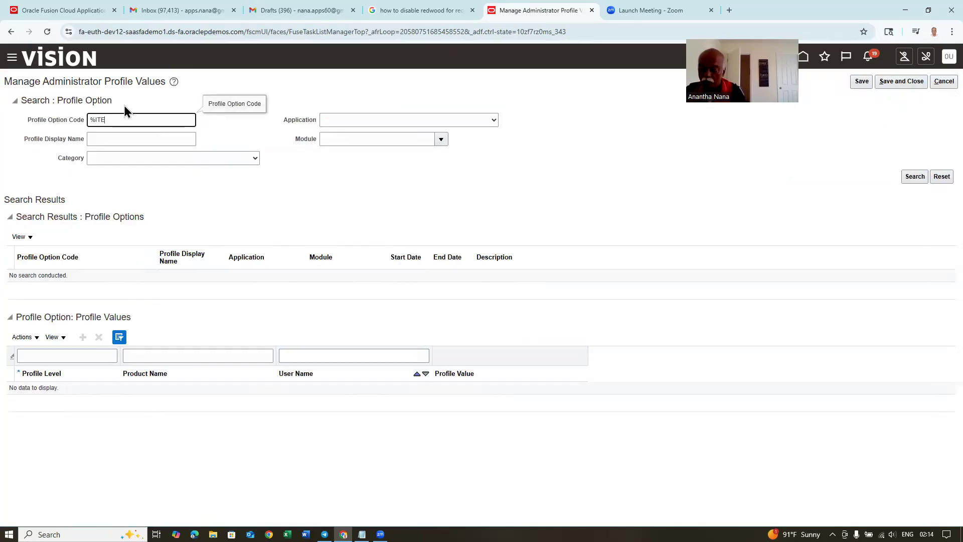
type("M%QUA")
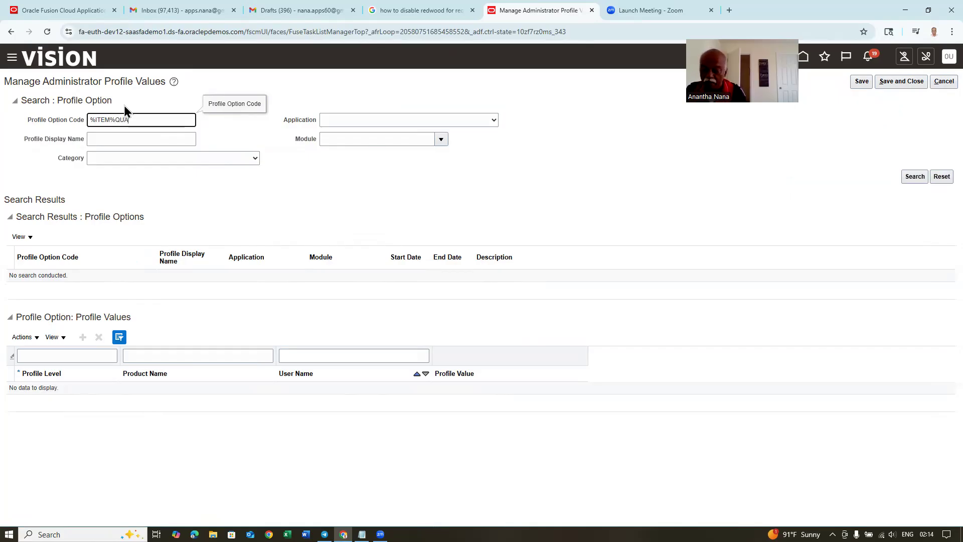
type("NT%")
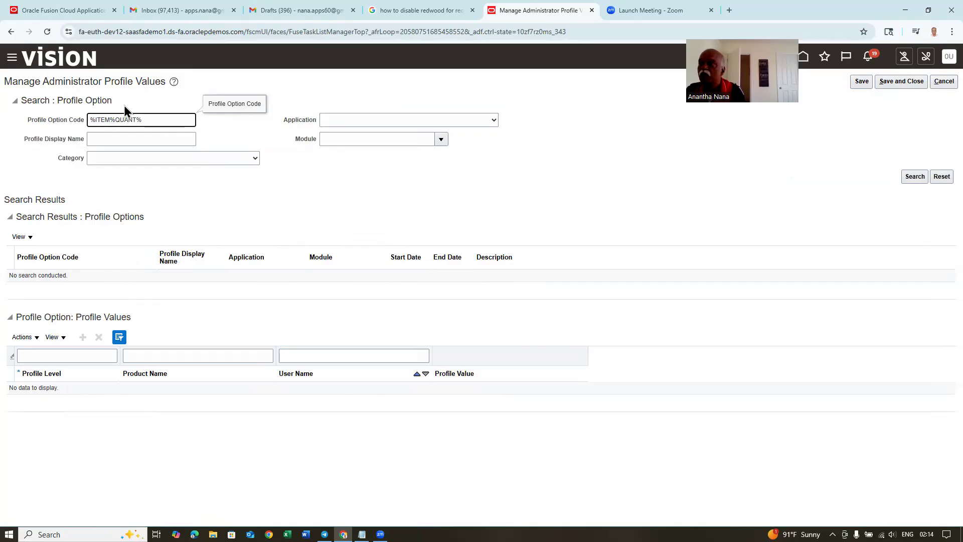
key("Return")
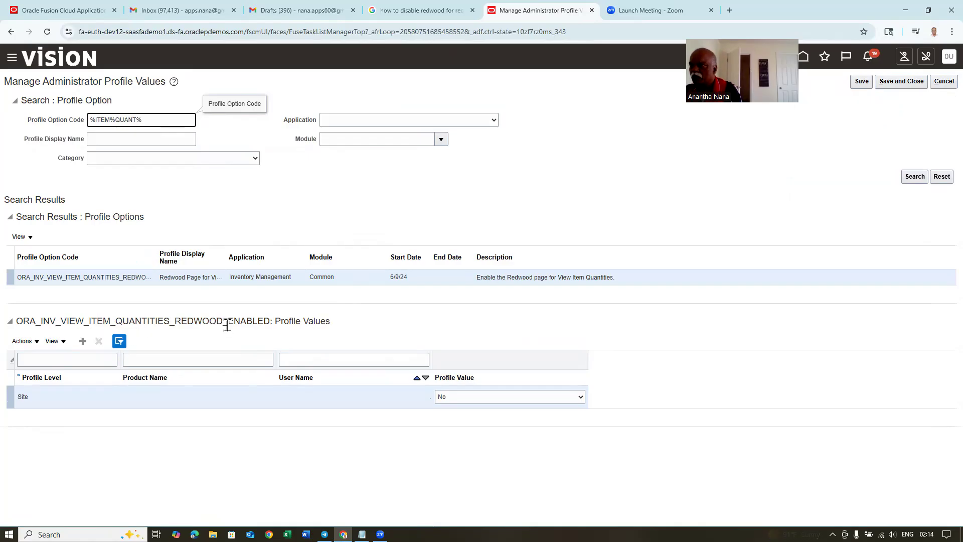
left_click(573, 397)
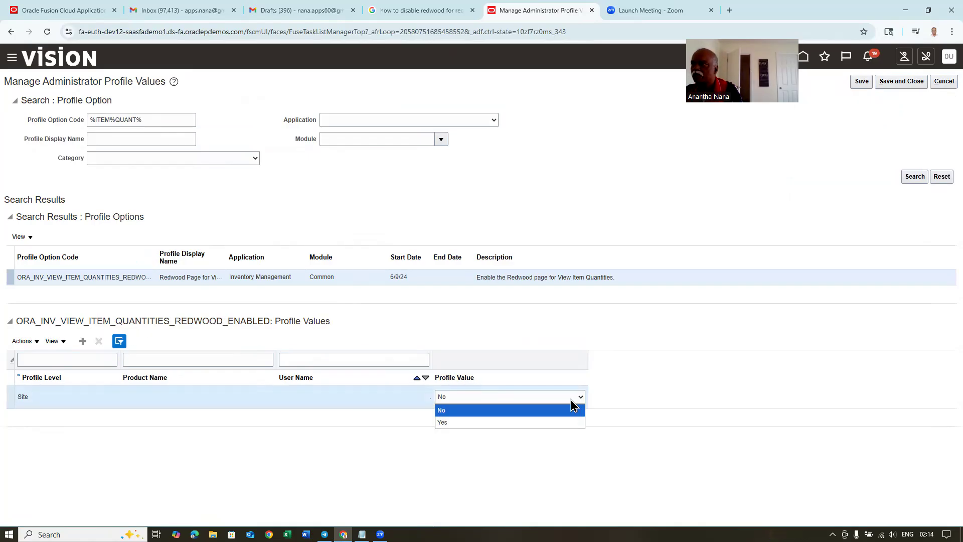
left_click(521, 423)
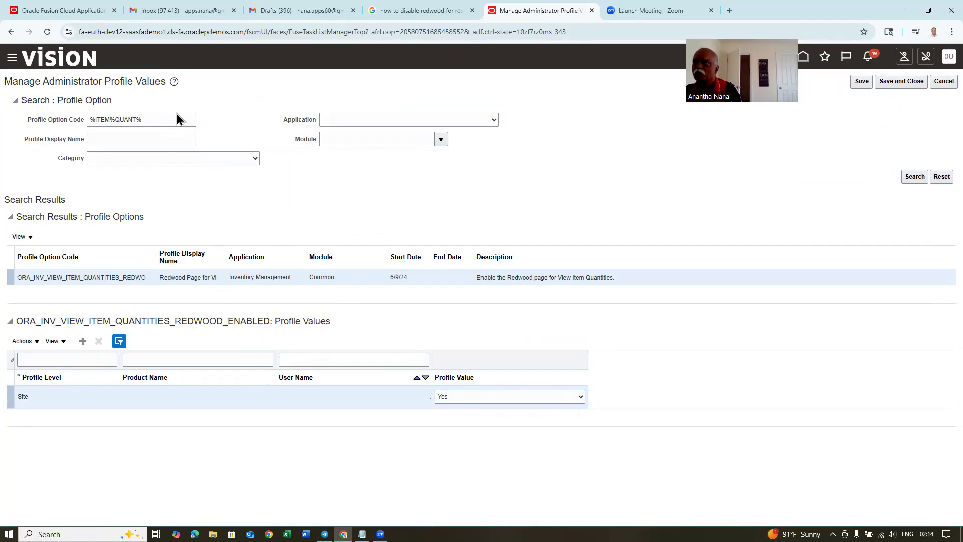
Step: Search for profile option codes matching %REDWOOD%, widen the code column and look through the inventory, maintenance and payroll options
left_click_drag(176, 116, 61, 120)
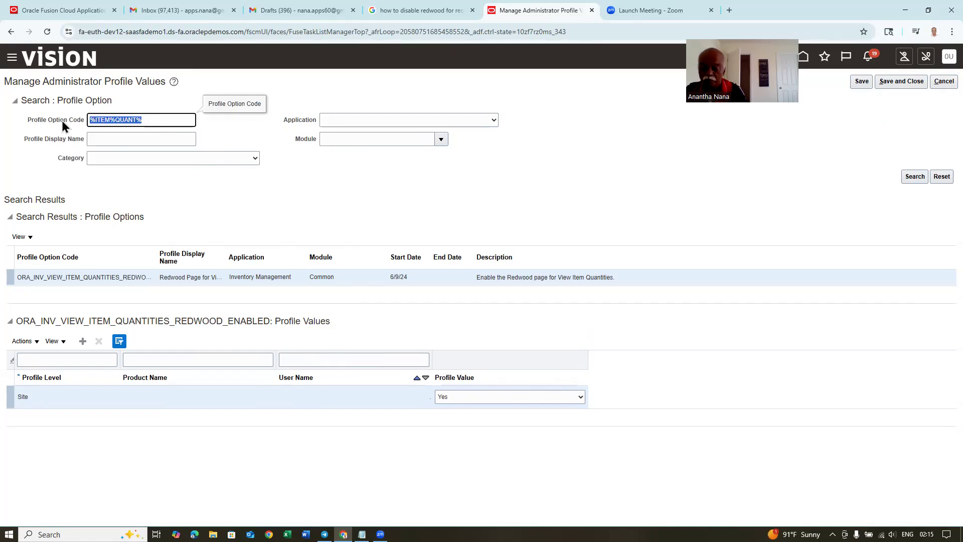
type("%REDWO")
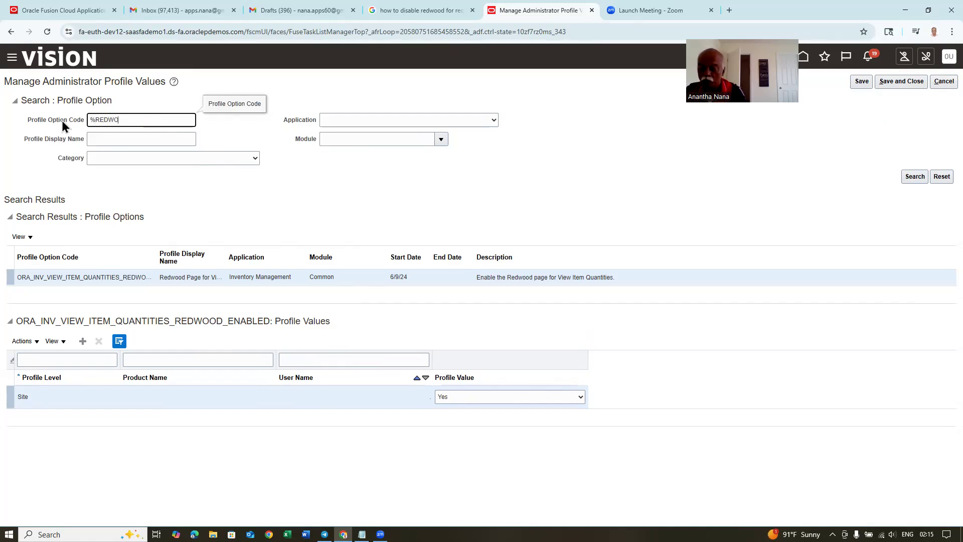
type("OD%")
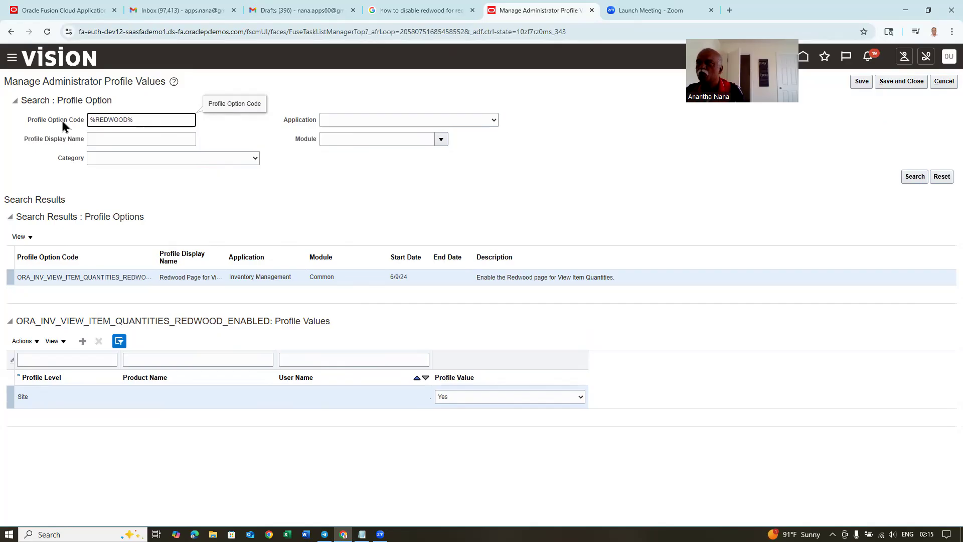
key("Return")
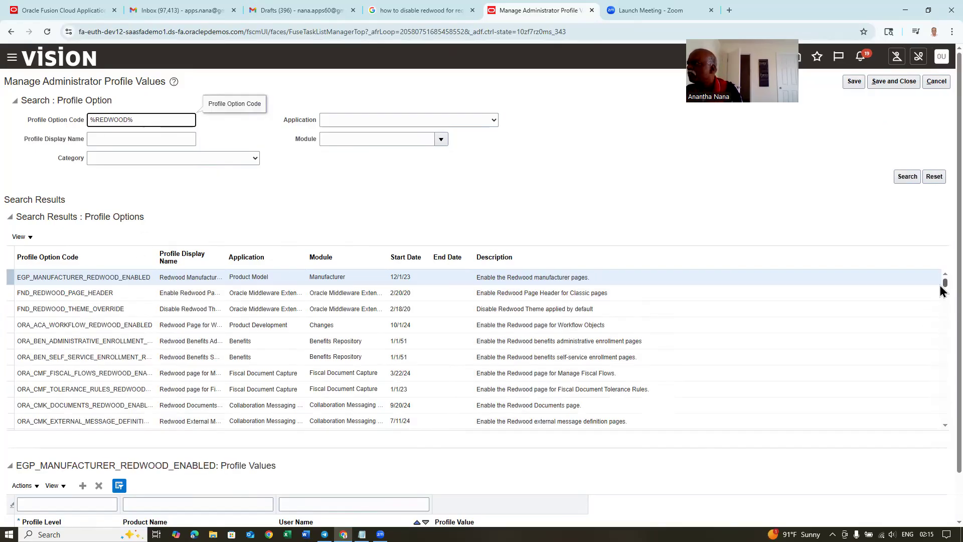
left_click_drag(944, 283, 942, 318)
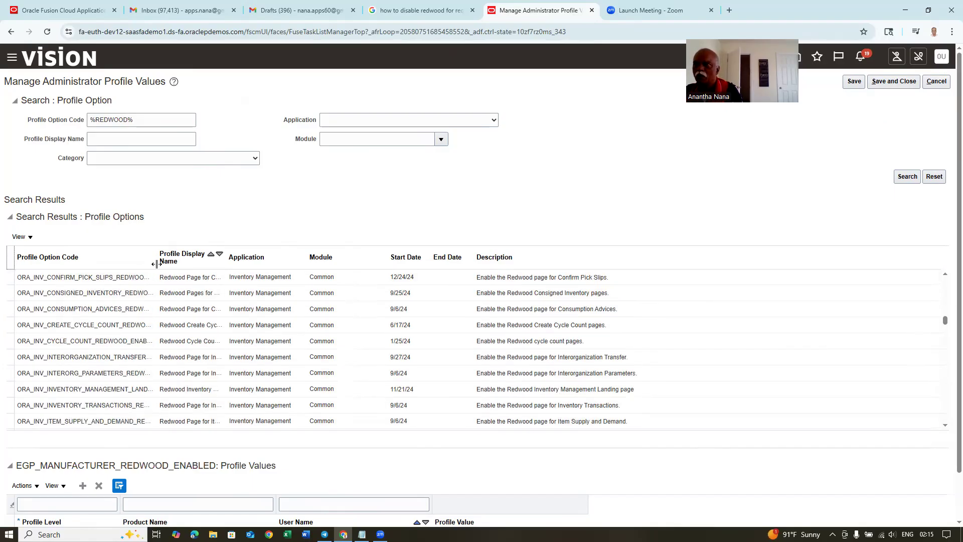
left_click_drag(157, 264, 199, 275)
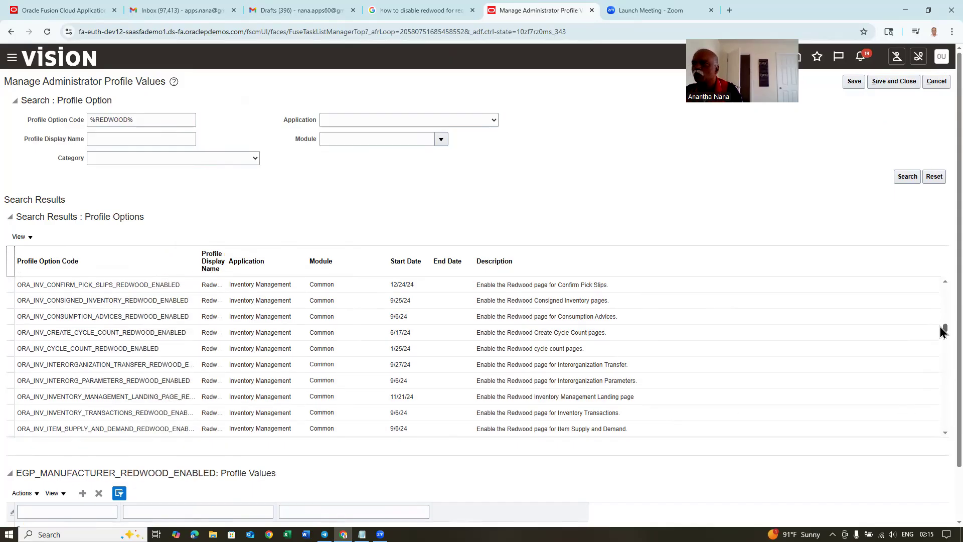
left_click_drag(943, 330, 943, 346)
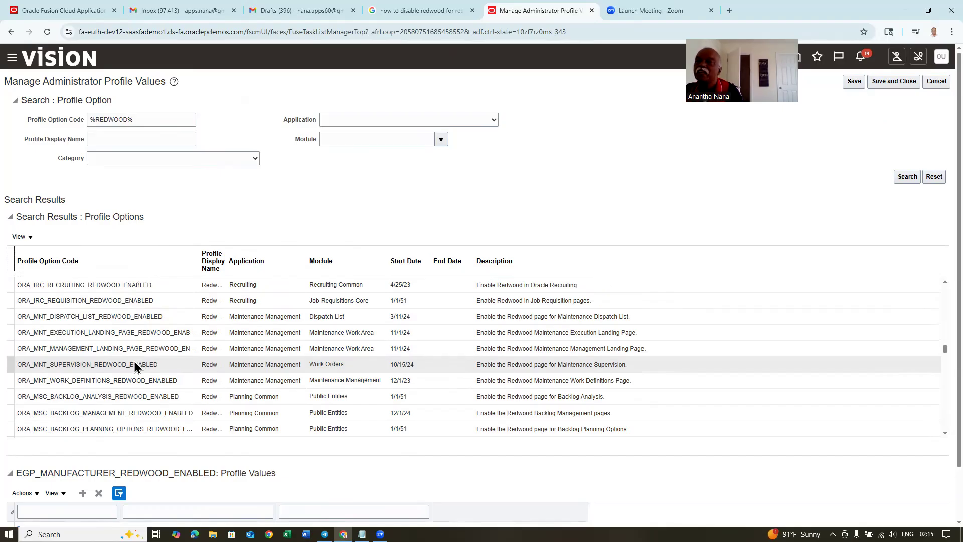
scroll(131, 361, "down", 8)
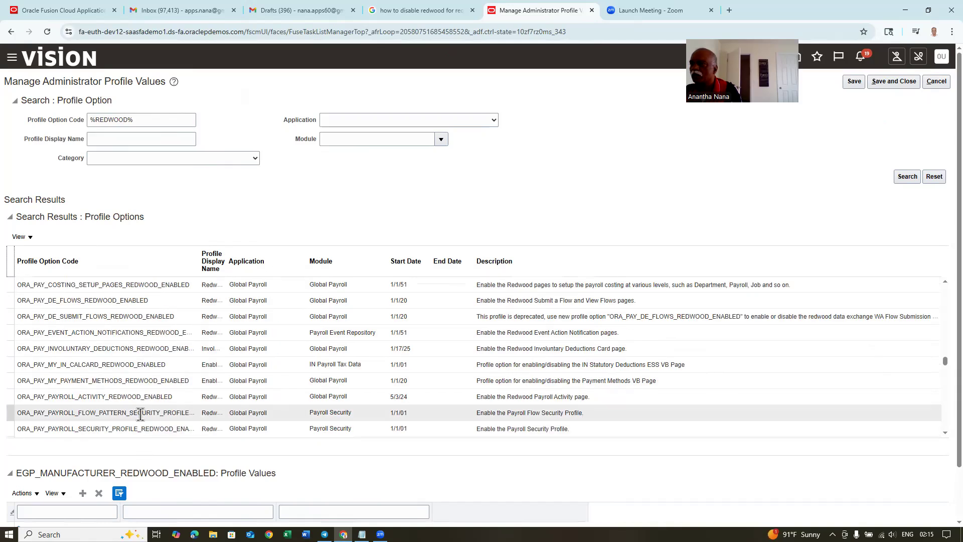
Step: Check the Site-level profile value of ORA_PAY_PAYROLL_ACTIVITY_REDWOOD_ENABLED
left_click(141, 400)
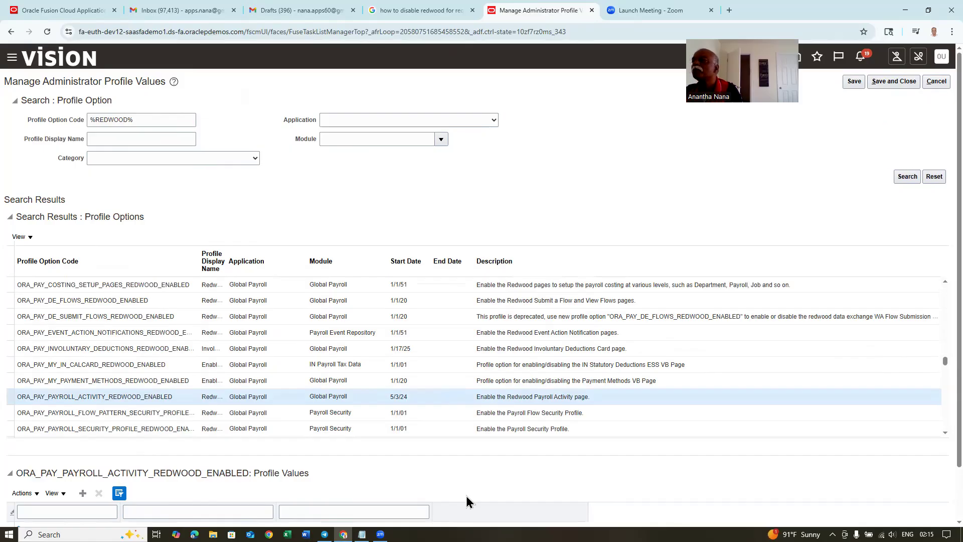
scroll(467, 500, "down", 2)
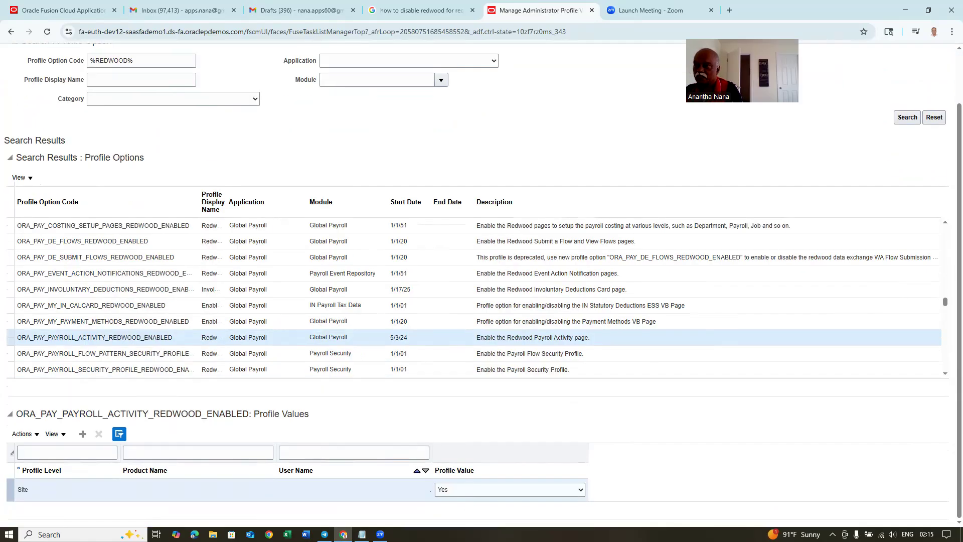
scroll(871, 168, "up", 2)
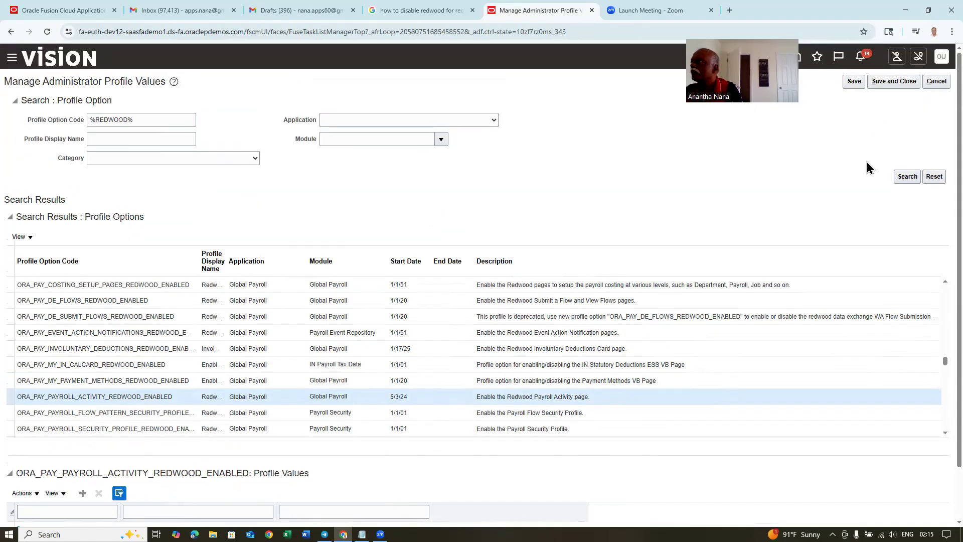
Step: Leave the administrator profile values, sign out of the application and sign back in
left_click(936, 81)
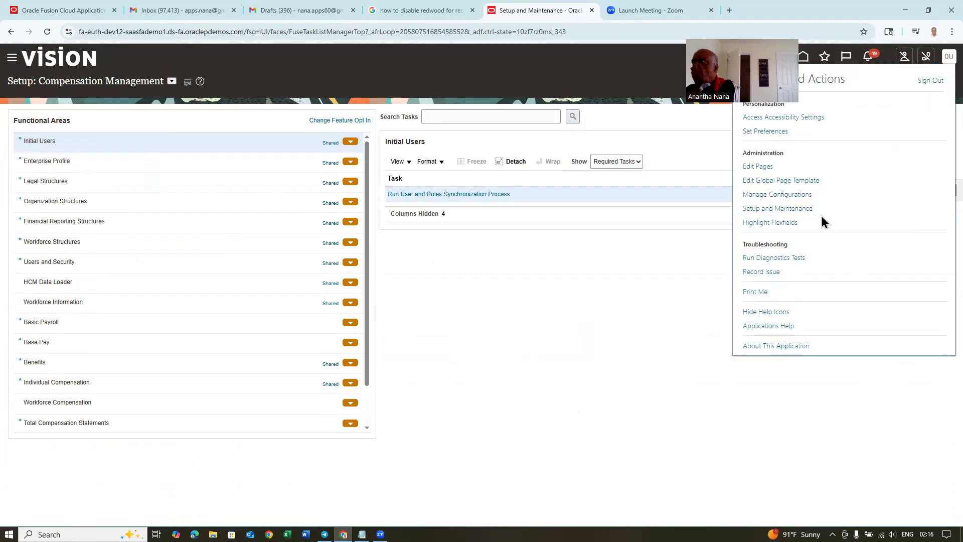
left_click(932, 82)
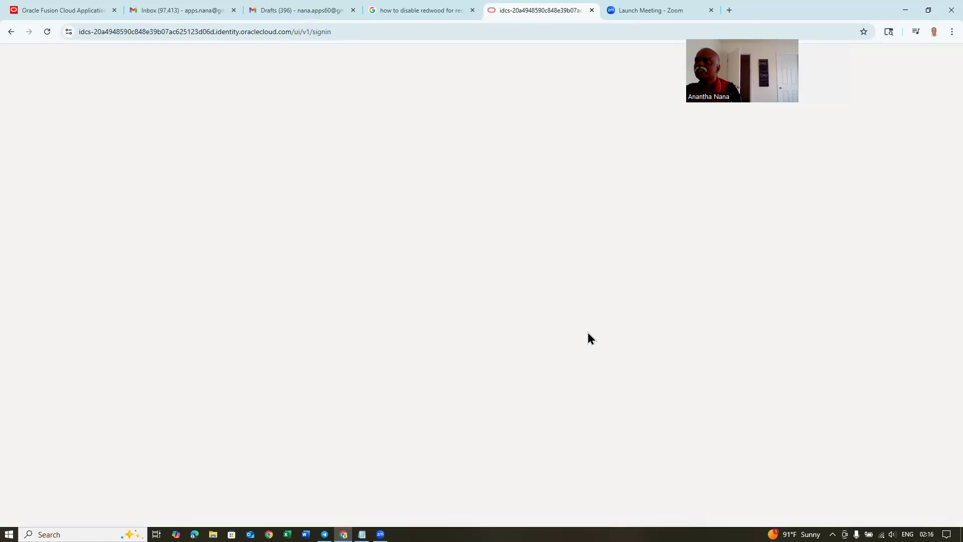
left_click(400, 339)
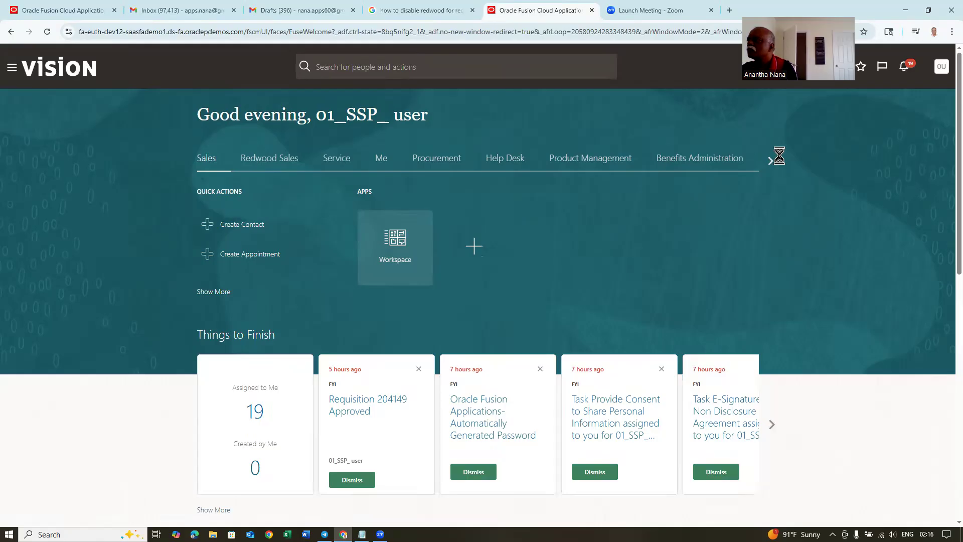
Step: Open Inventory Management (Classic) from the Supply Chain Execution apps on the home page
left_click(771, 161)
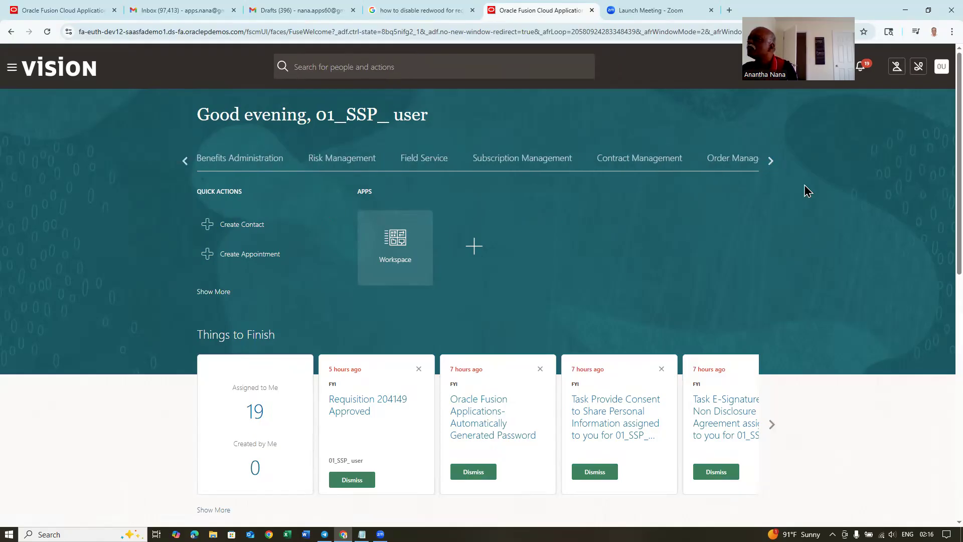
left_click(771, 163)
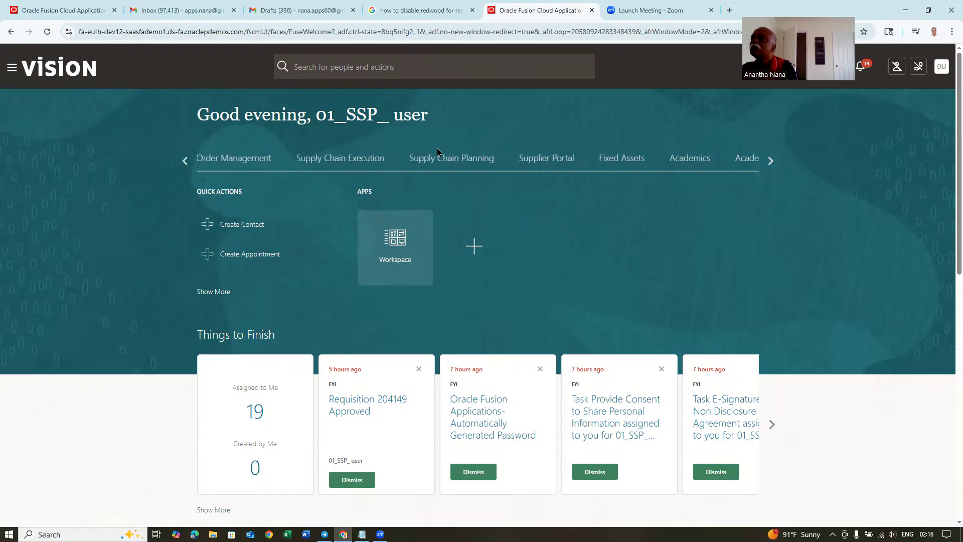
left_click(362, 162)
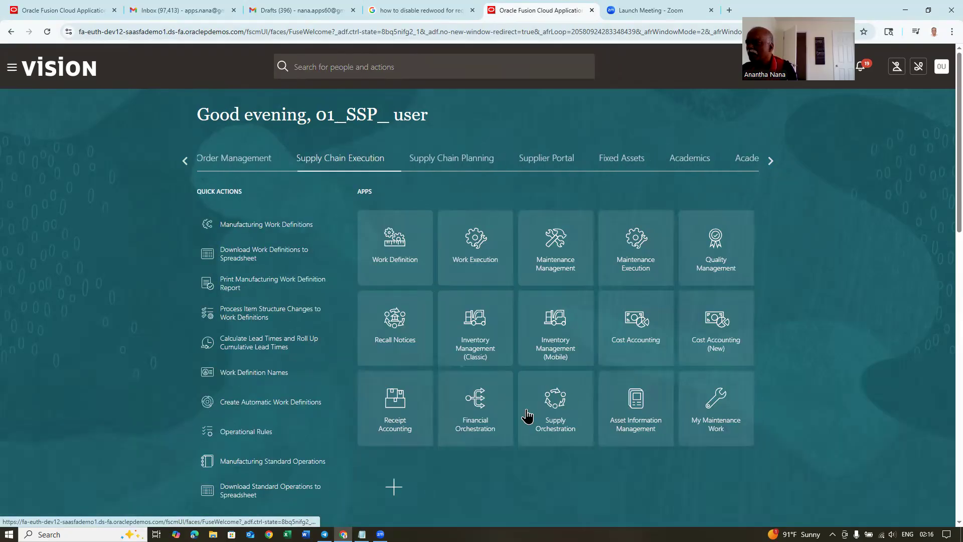
left_click(481, 365)
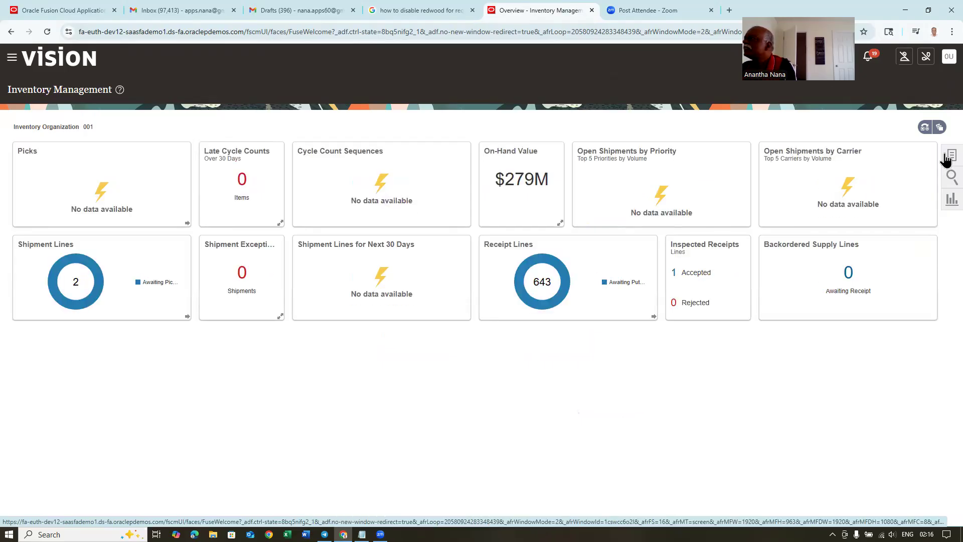
Step: Look through the Inventory task list of the classic Inventory Management page and close it
left_click(949, 158)
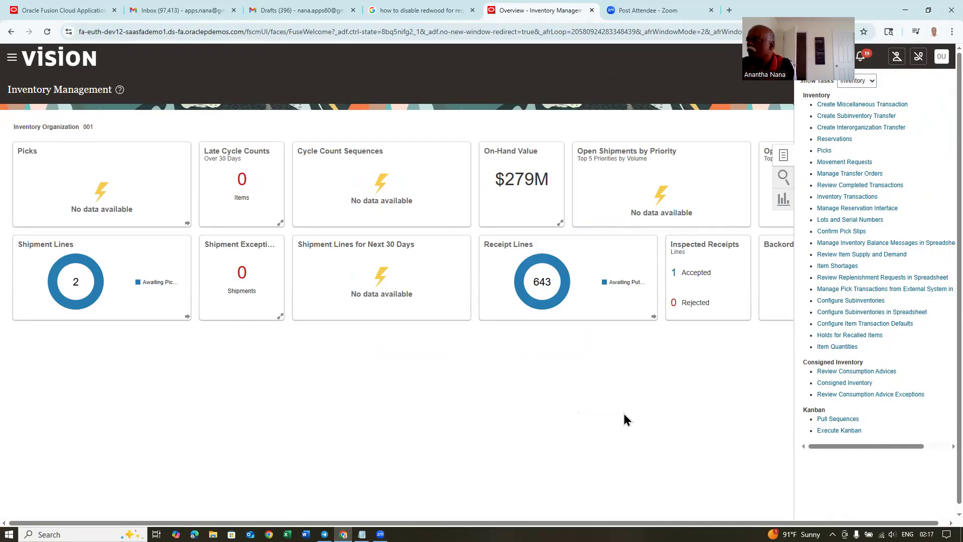
left_click(568, 124)
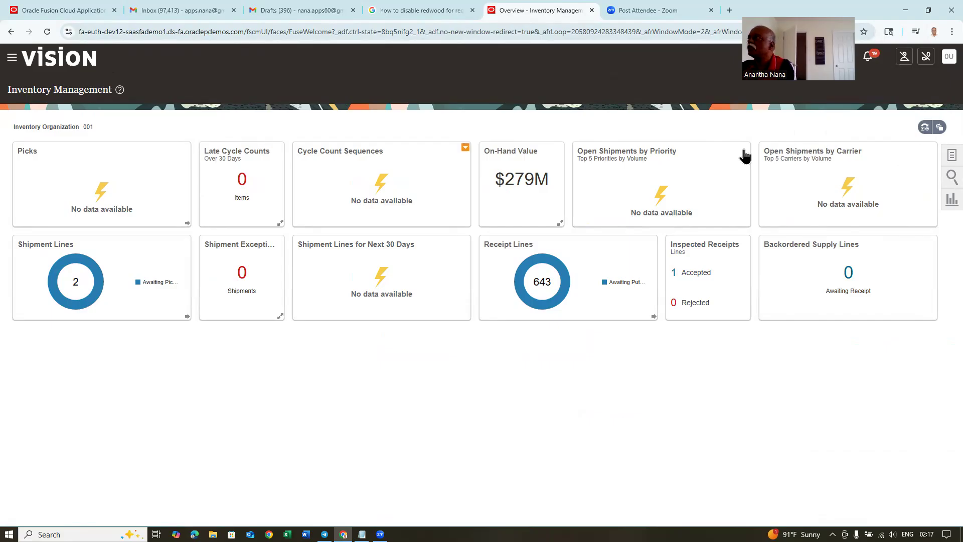
left_click(948, 161)
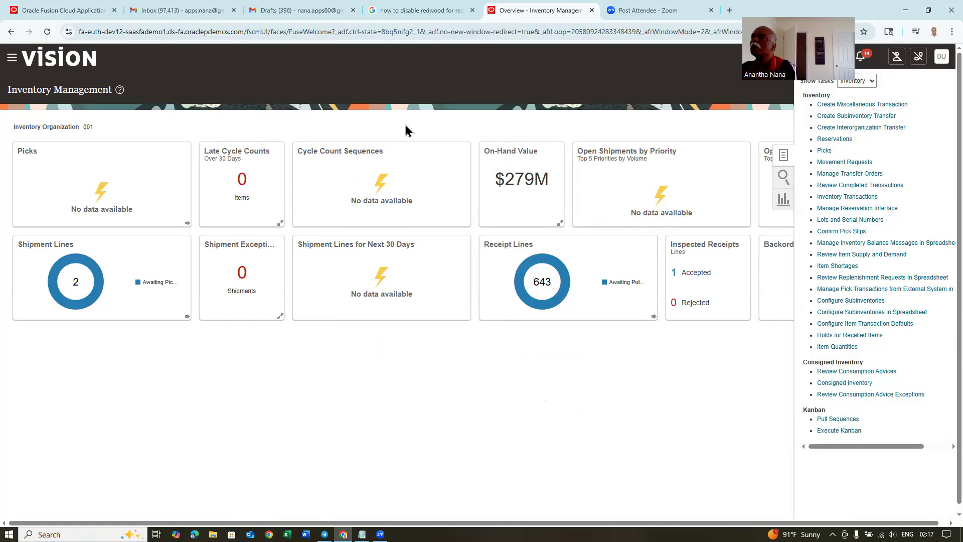
left_click(367, 82)
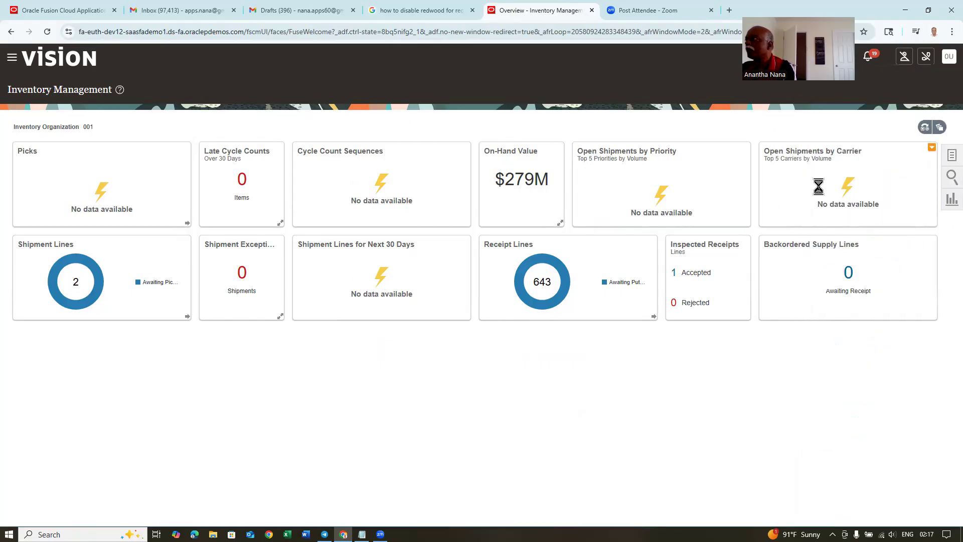
Step: Go to Setup and Maintenance, search for man%inv%profile% and open the Manage Inventory Profile Options task
left_click(946, 64)
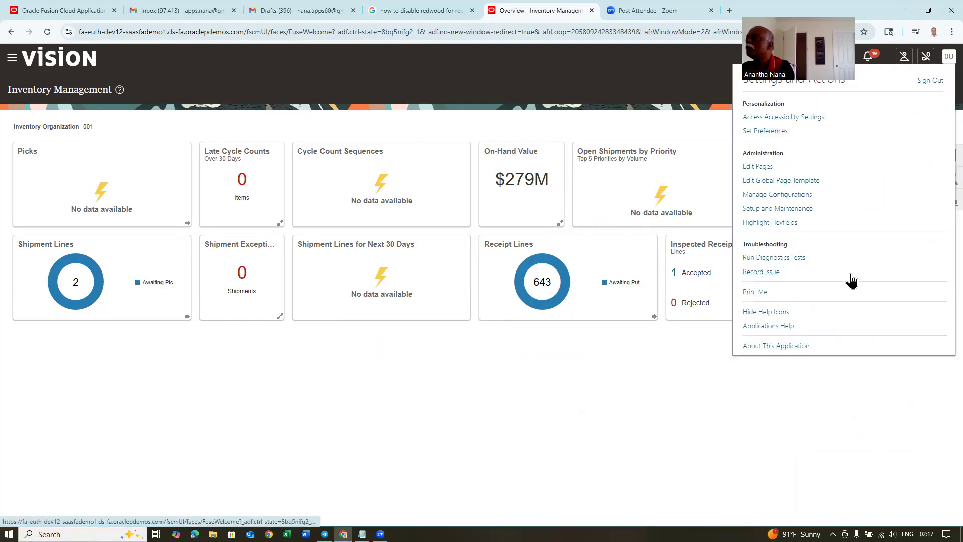
left_click(786, 209)
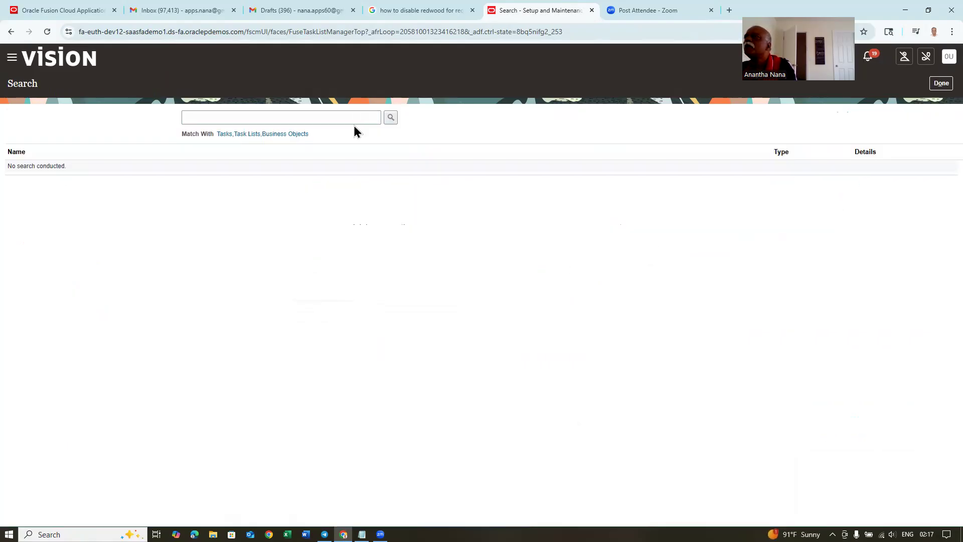
left_click(352, 117)
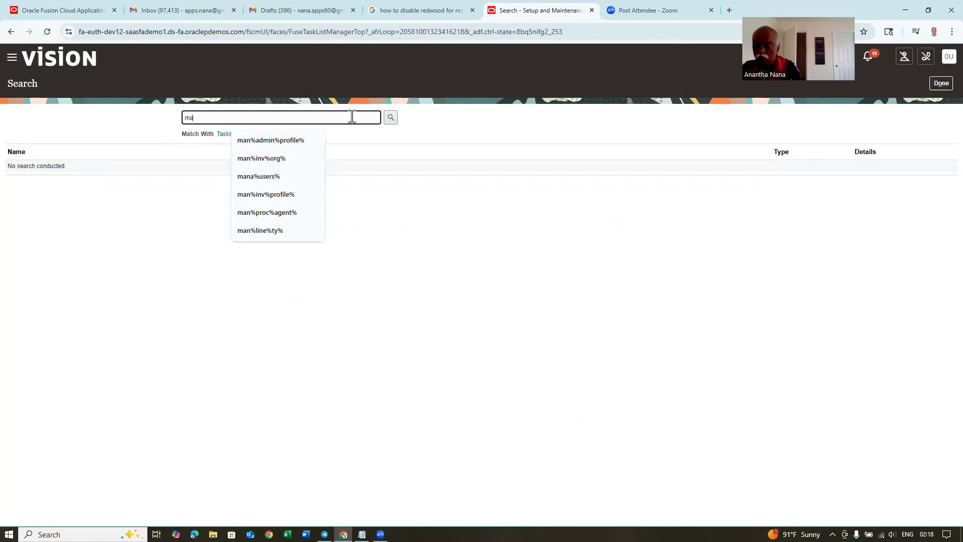
type("man%inv")
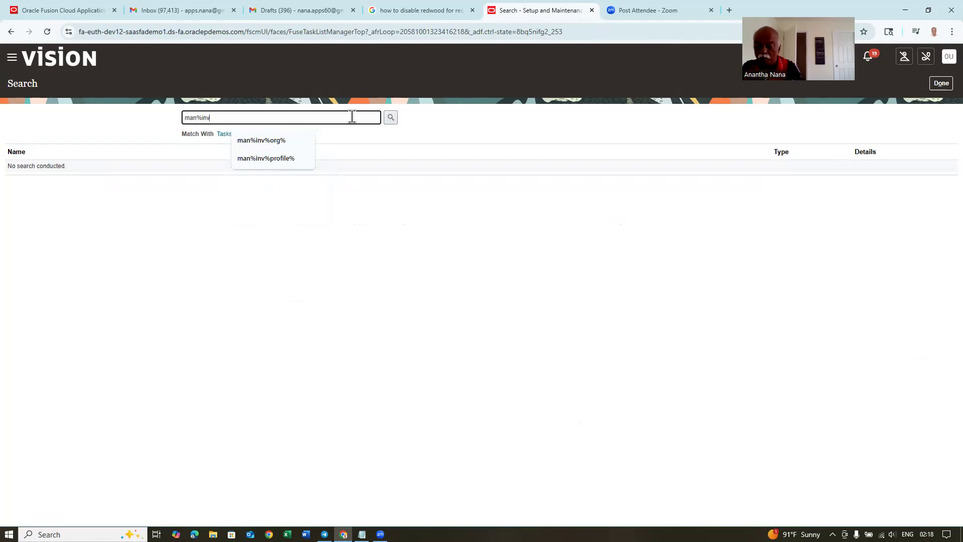
type("%profil")
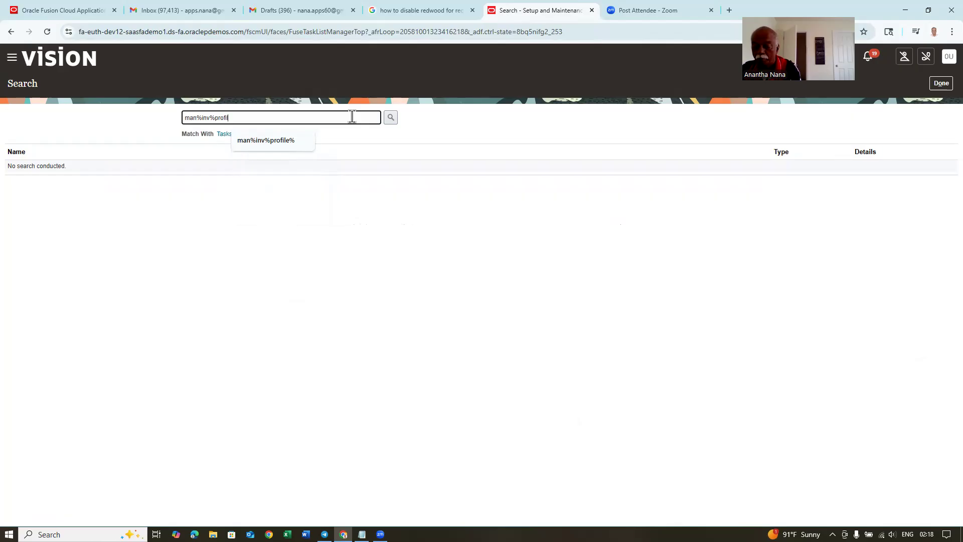
type("e%")
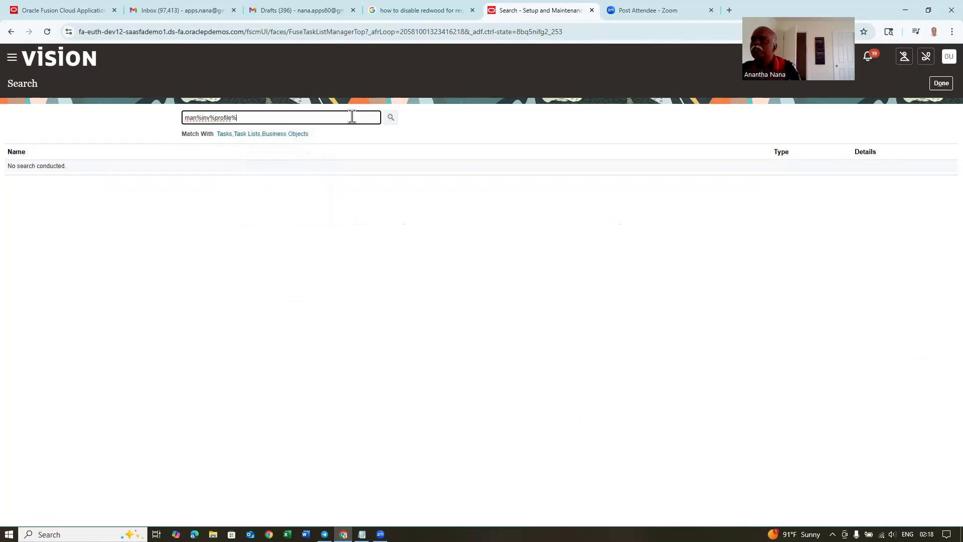
key("Return")
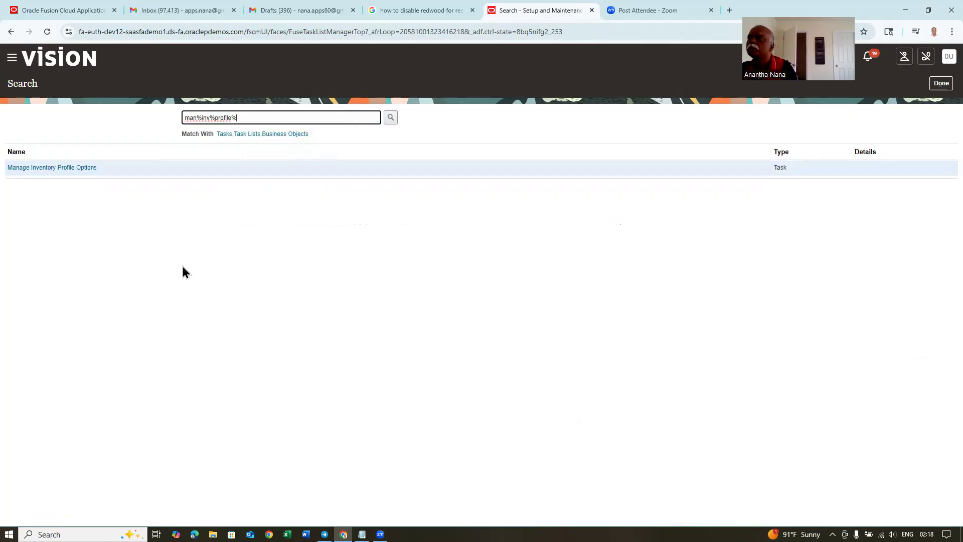
left_click(30, 169)
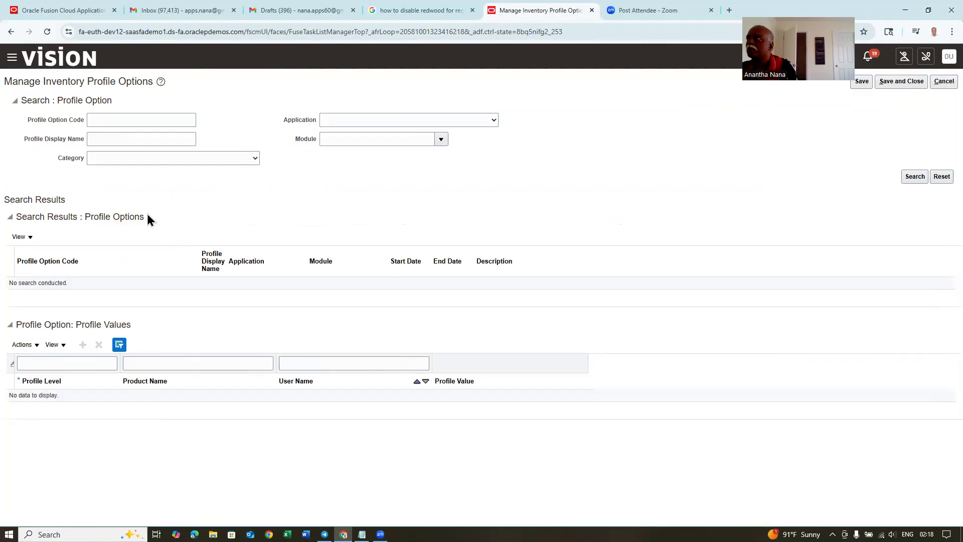
Step: Search for profile option code %LAND%, set the Site-level value of ORA_INV_INVENTORY_MANAGEMENT_LANDING_PAGE_REDWOOD_ENABLED to Yes, and save and close
left_click(124, 120)
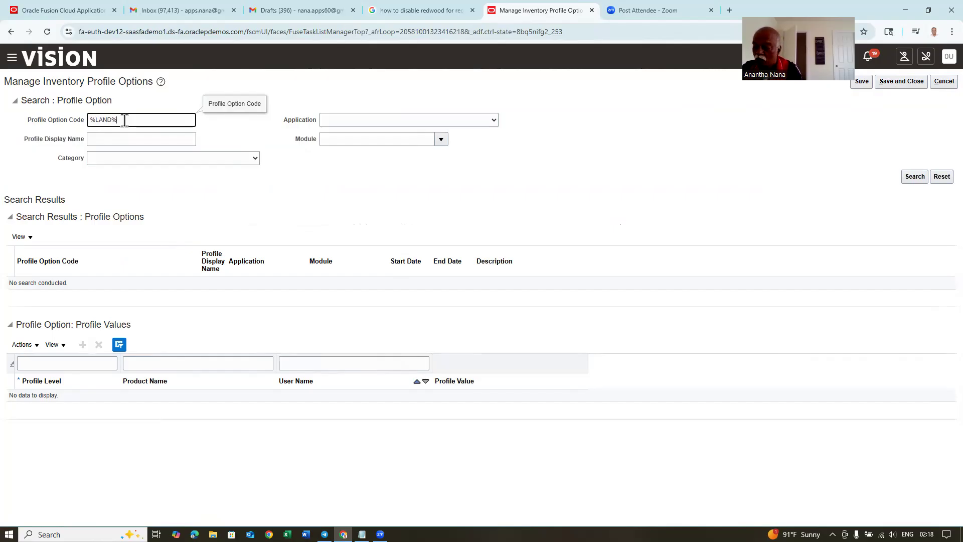
key("Return")
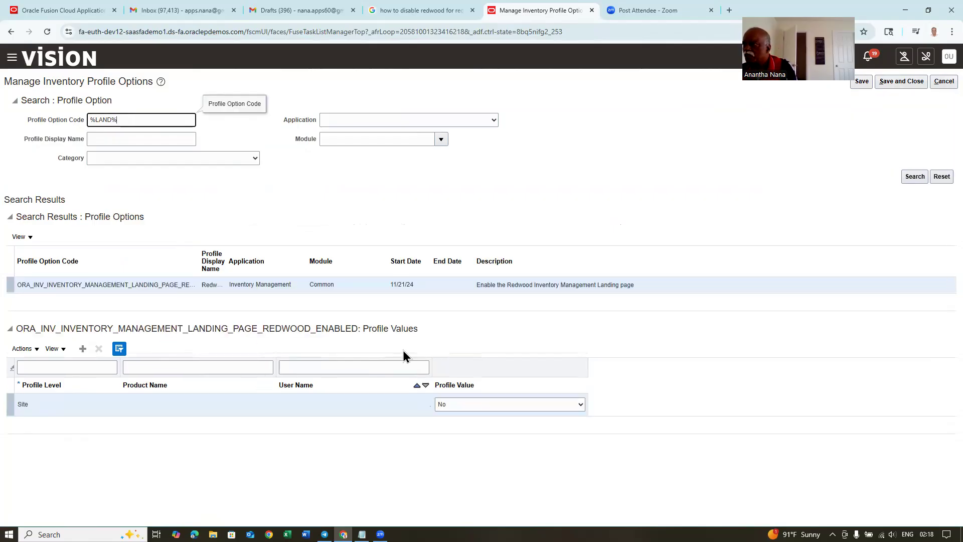
left_click(481, 406)
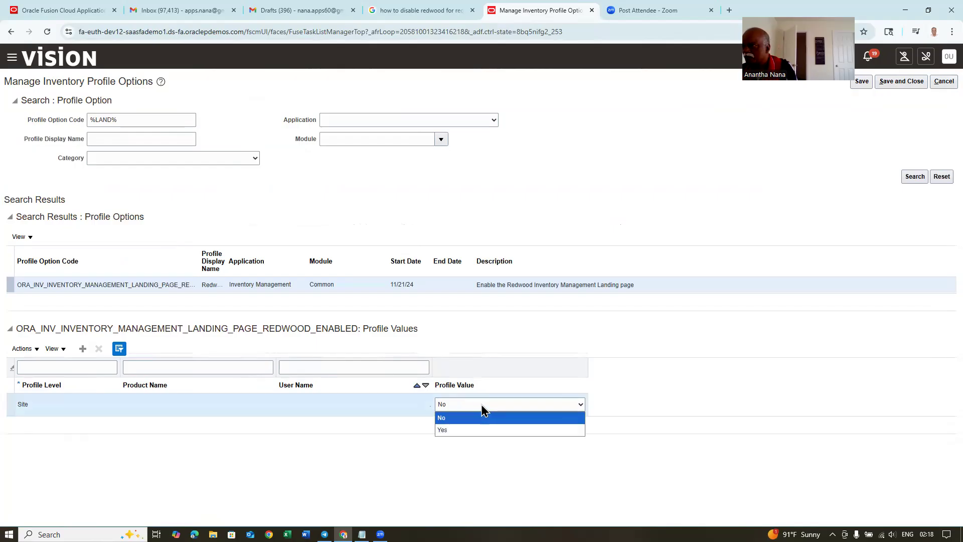
left_click(465, 433)
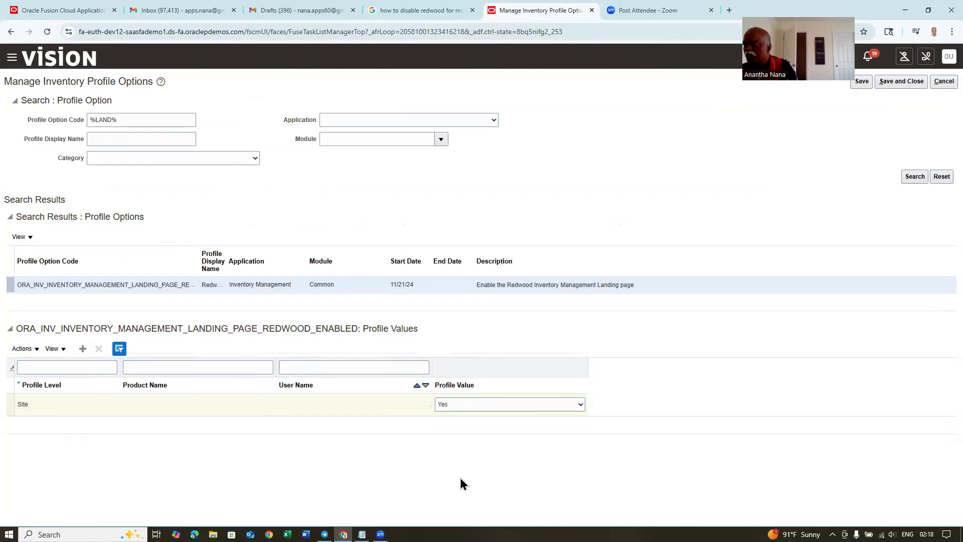
left_click(901, 81)
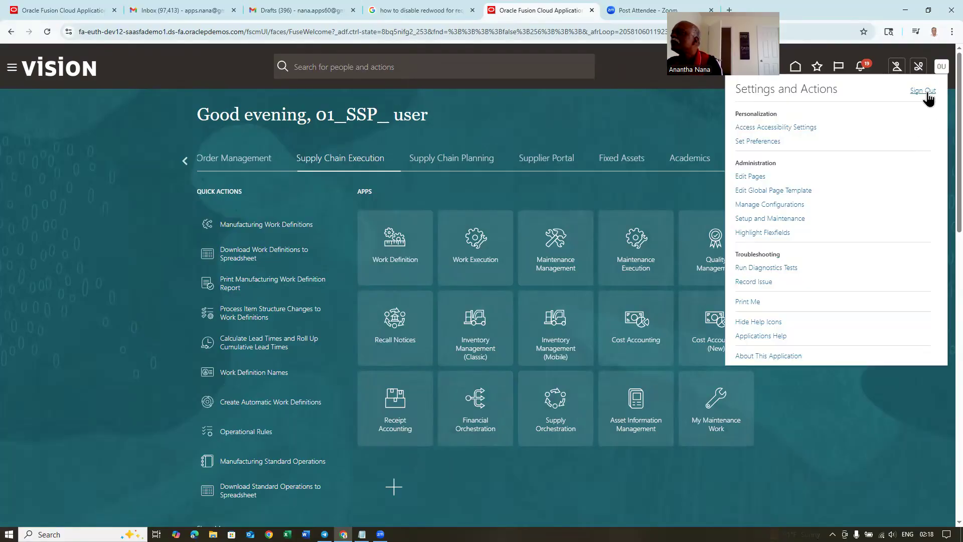
Step: Sign out of the application and sign back in with the filled-in credentials
left_click(926, 91)
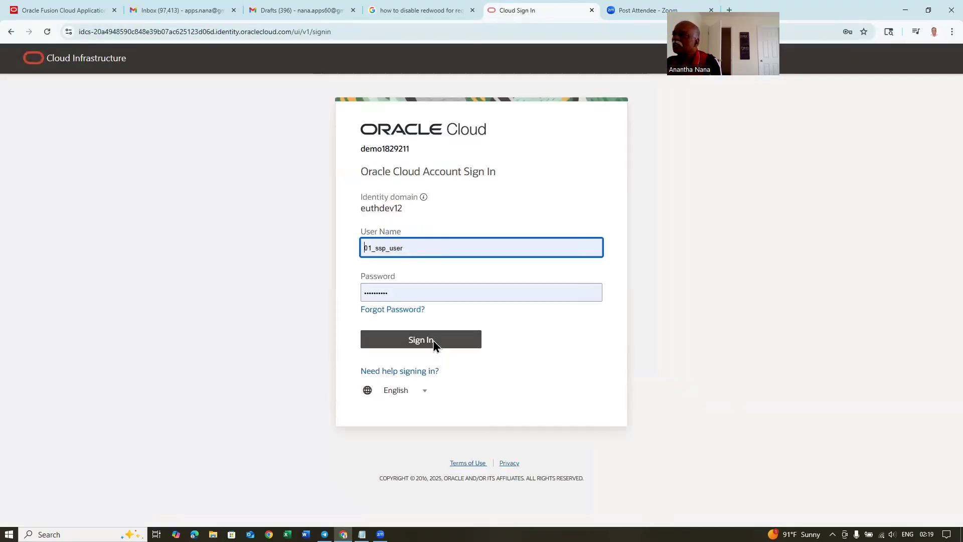
left_click(434, 344)
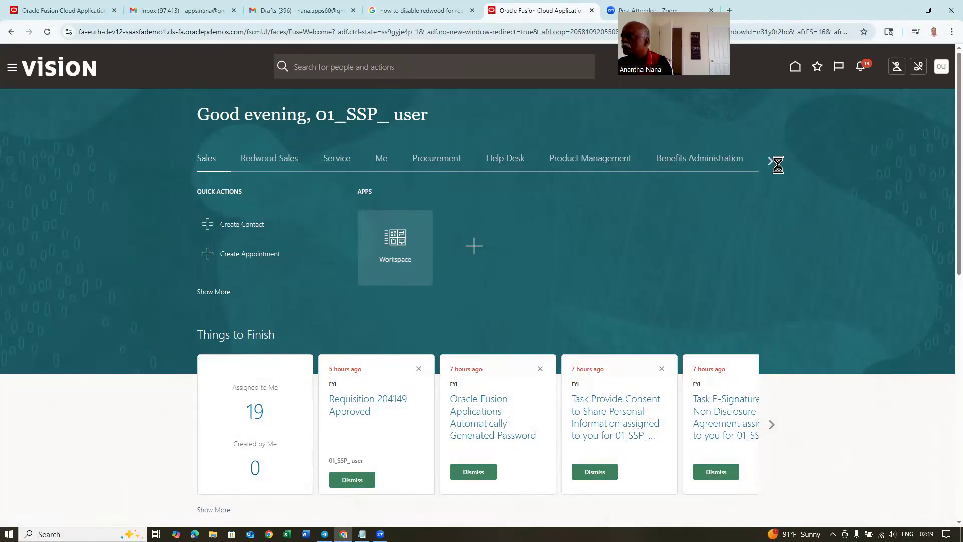
Step: Open Inventory Management (Classic) from the Supply Chain Execution apps and check its Inventory task list
left_click(771, 162)
left_click(771, 162)
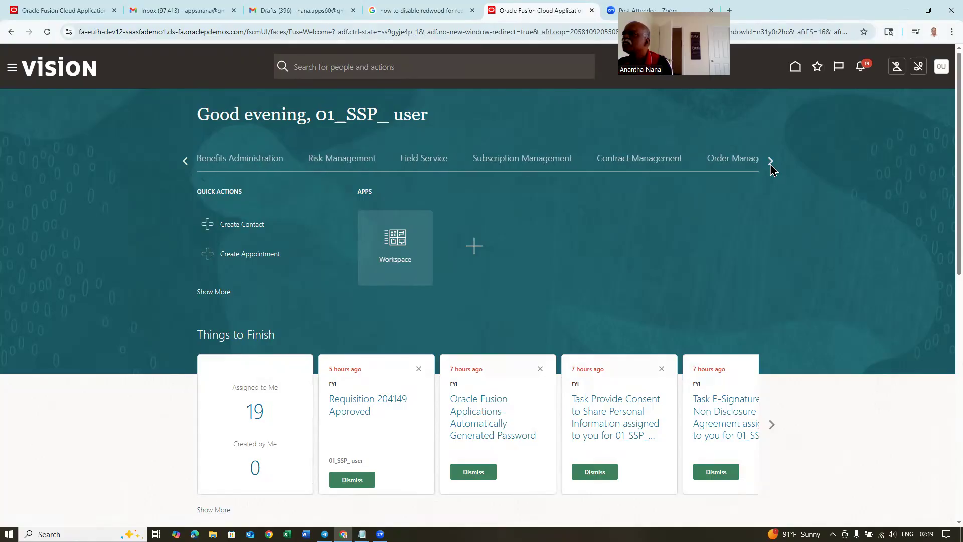
left_click(772, 162)
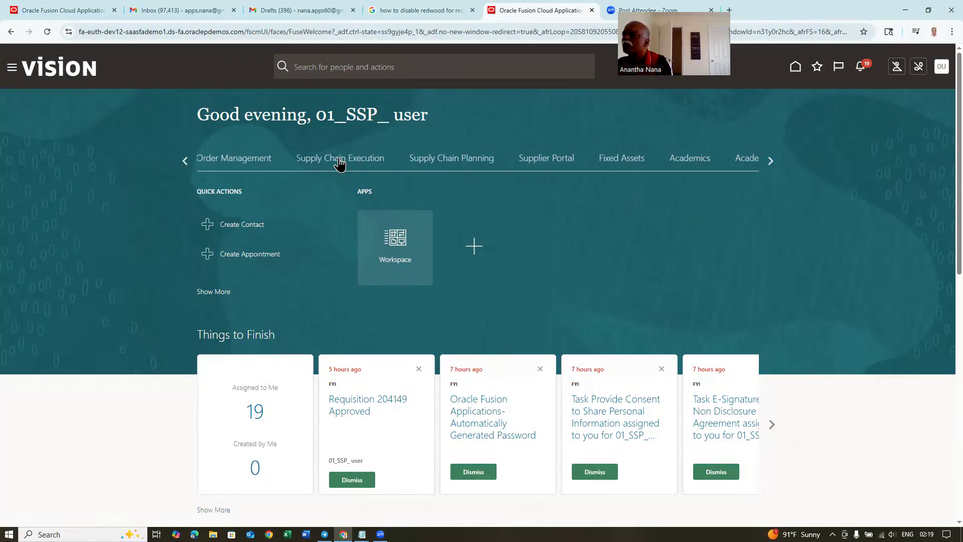
left_click(340, 164)
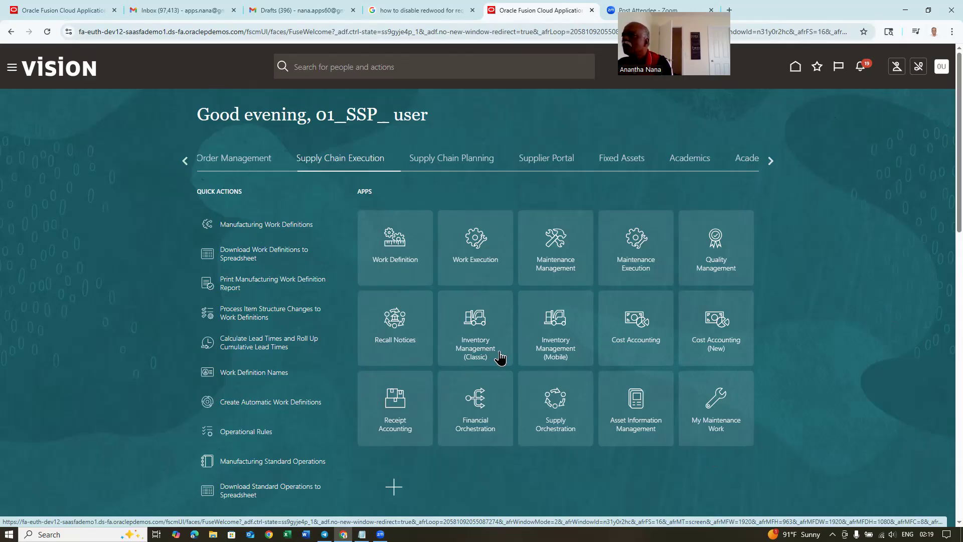
left_click(477, 345)
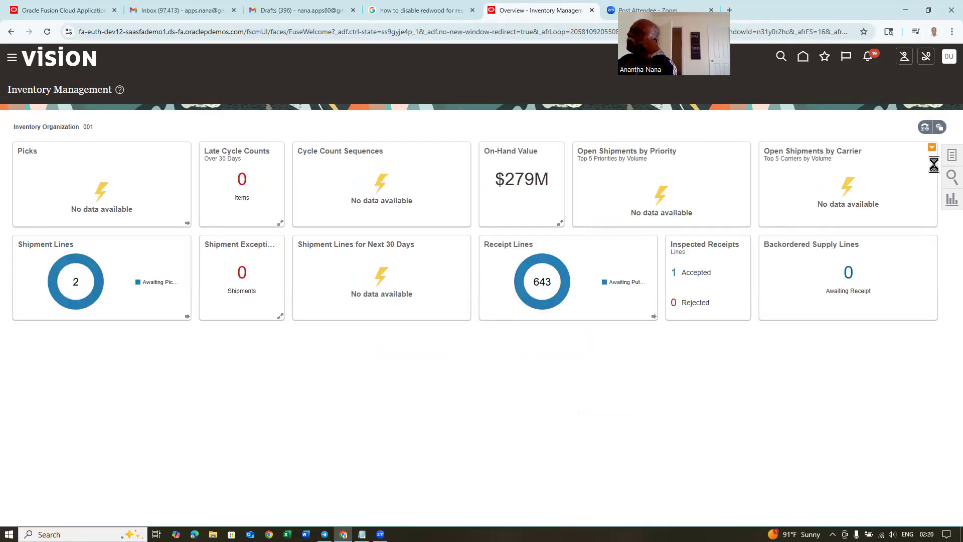
left_click(949, 157)
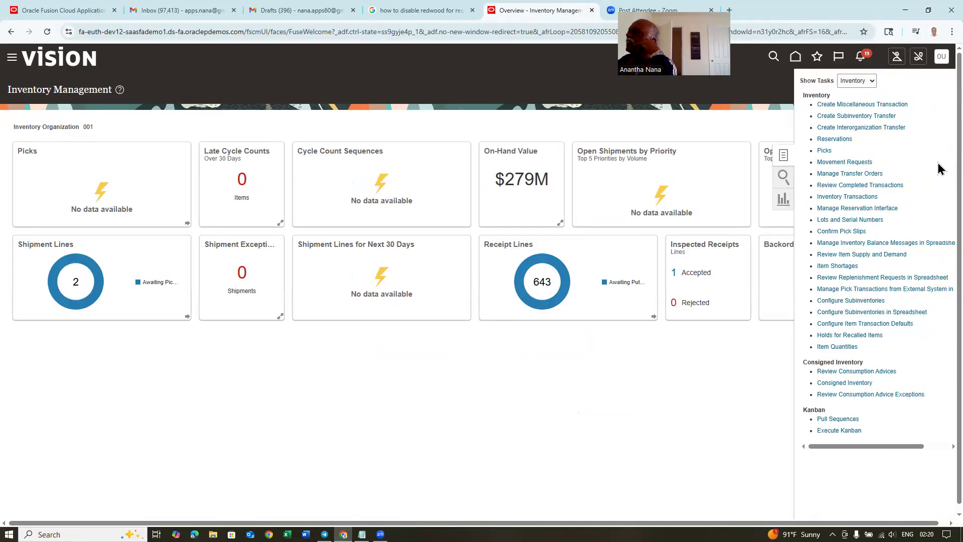
left_click(785, 82)
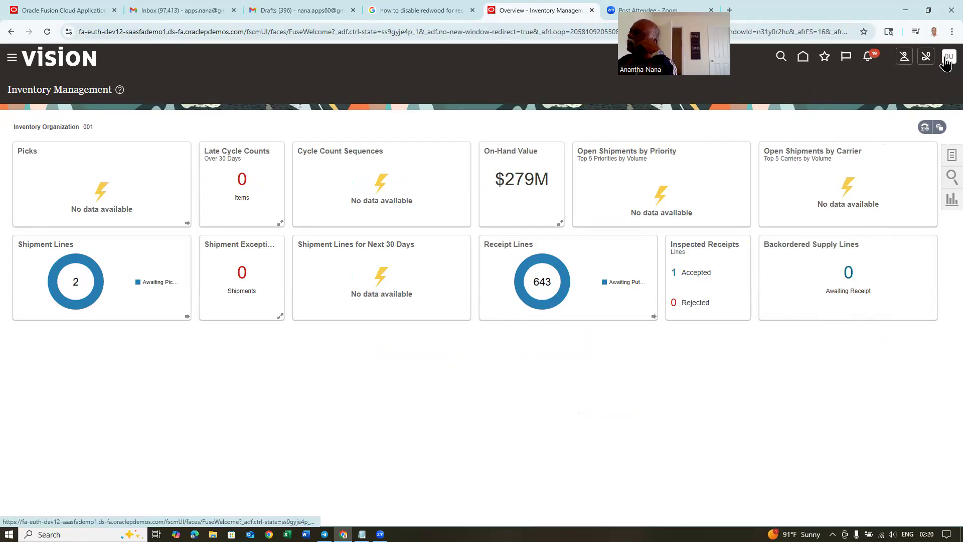
Step: Sign out from the Inventory Management page and sign in again
left_click(947, 64)
left_click(939, 82)
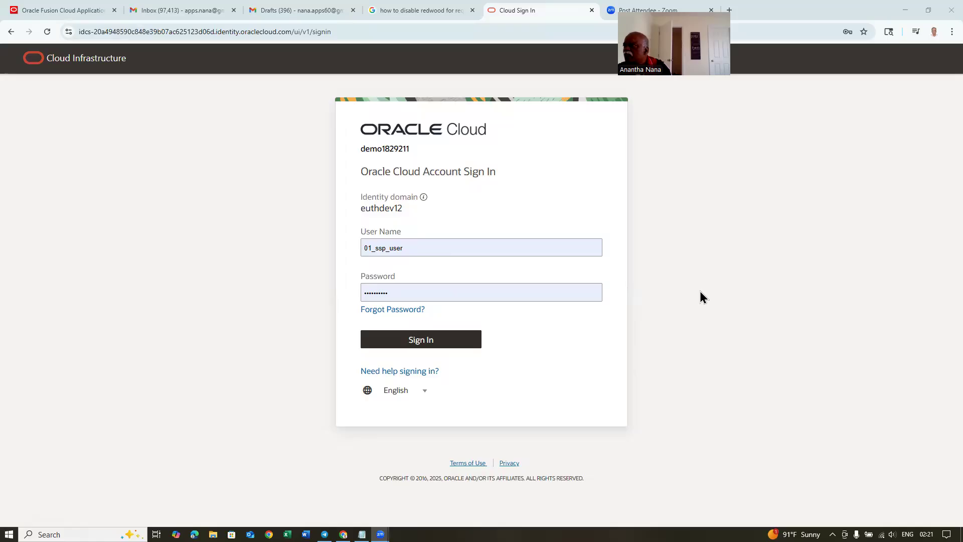
left_click(421, 339)
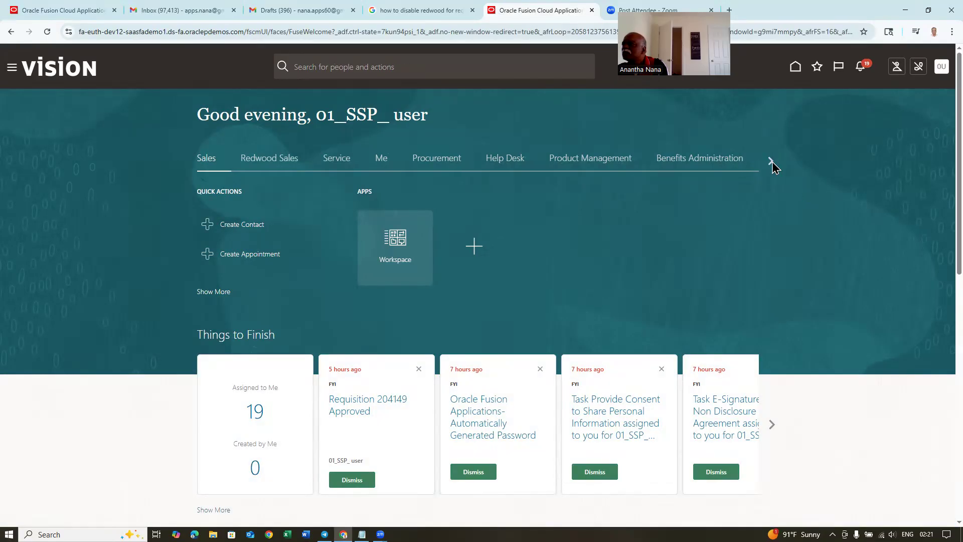
Step: Open Inventory Management from the Supply Chain Execution apps on the home page
left_click(772, 162)
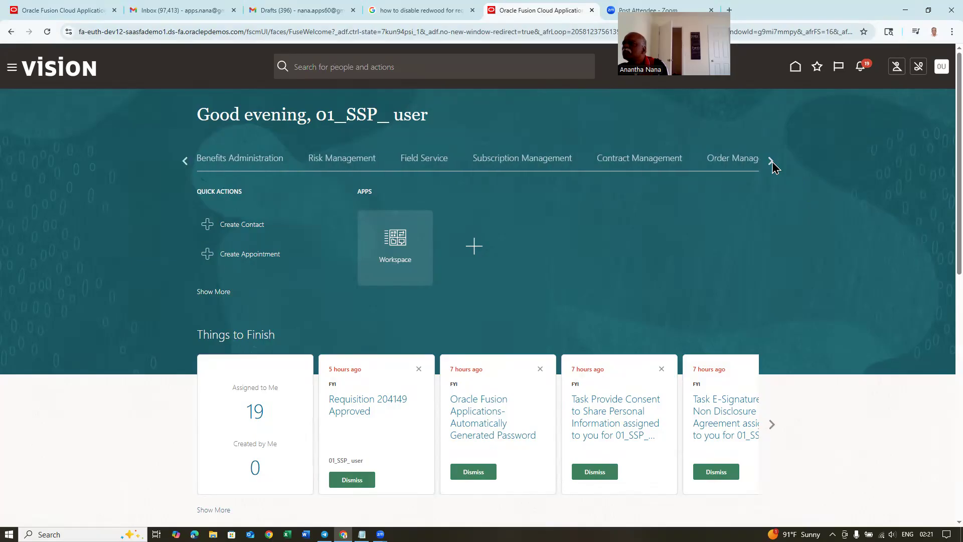
left_click(772, 162)
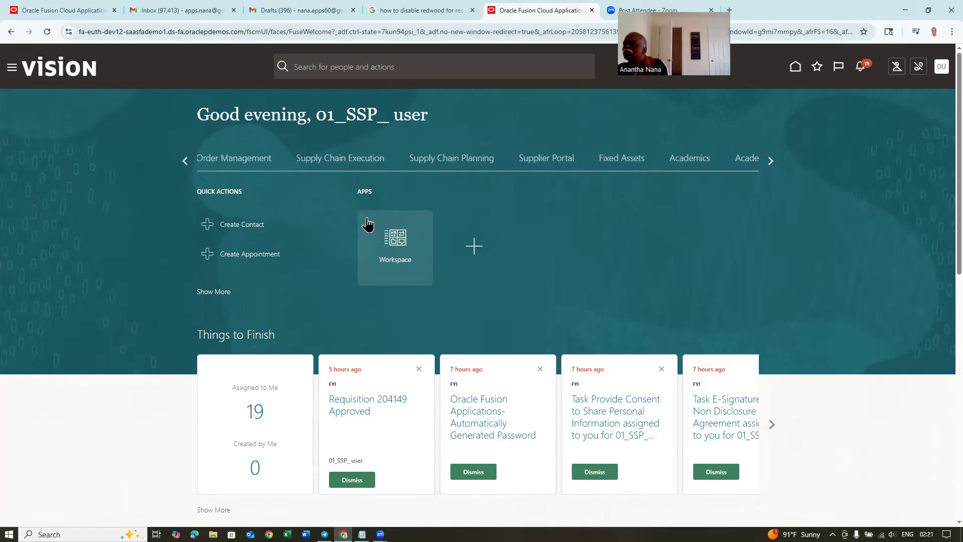
left_click(355, 166)
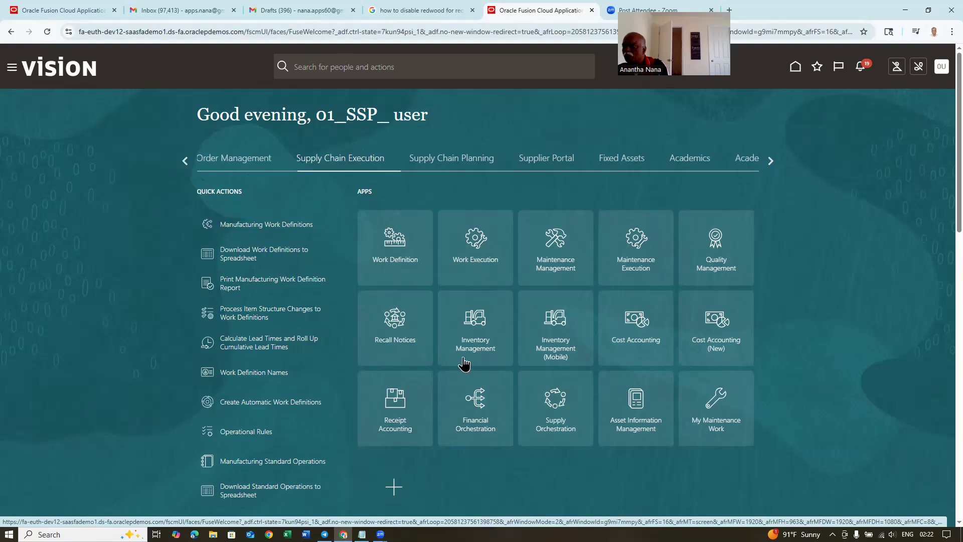
left_click(481, 332)
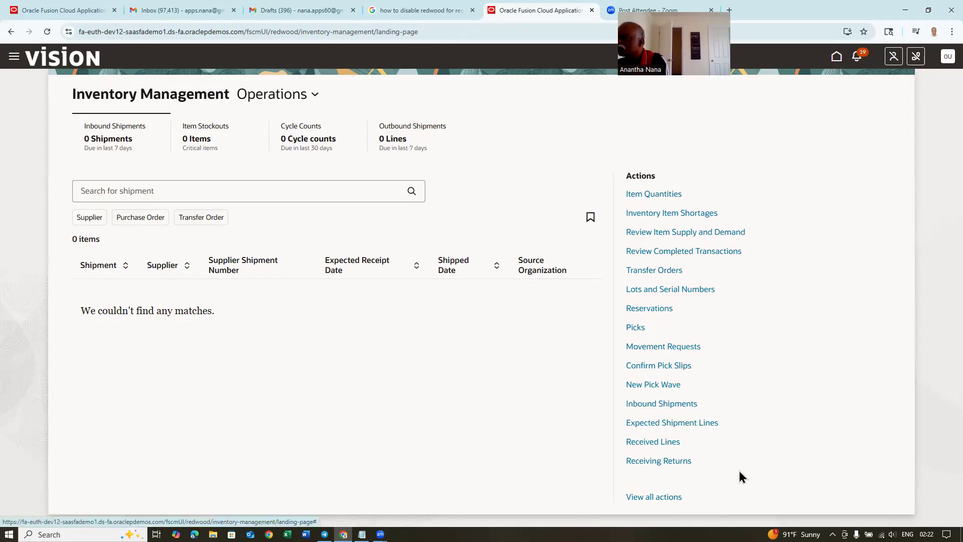
Step: Open Create Miscellaneous Transaction from the full list of inventory actions and check the available transaction types
left_click(672, 498)
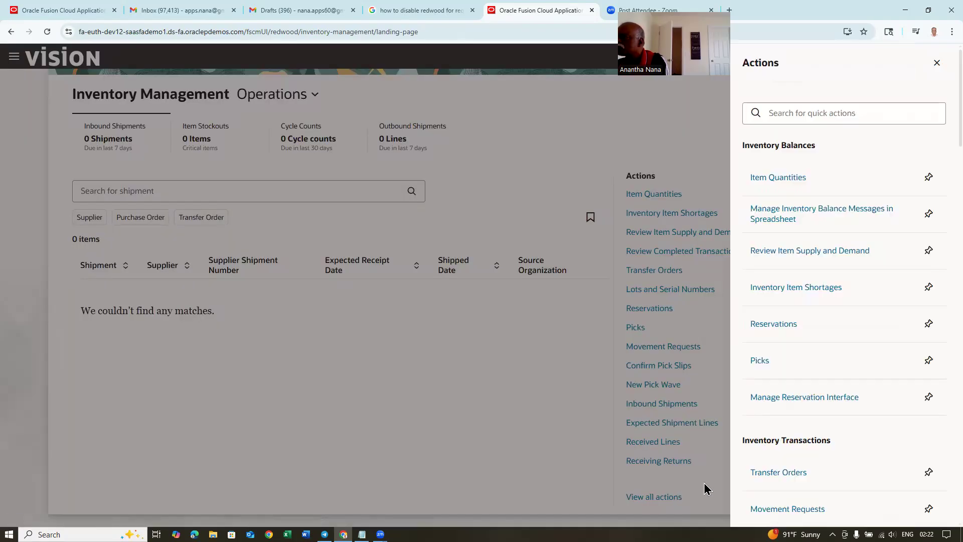
scroll(893, 462, "down", 2)
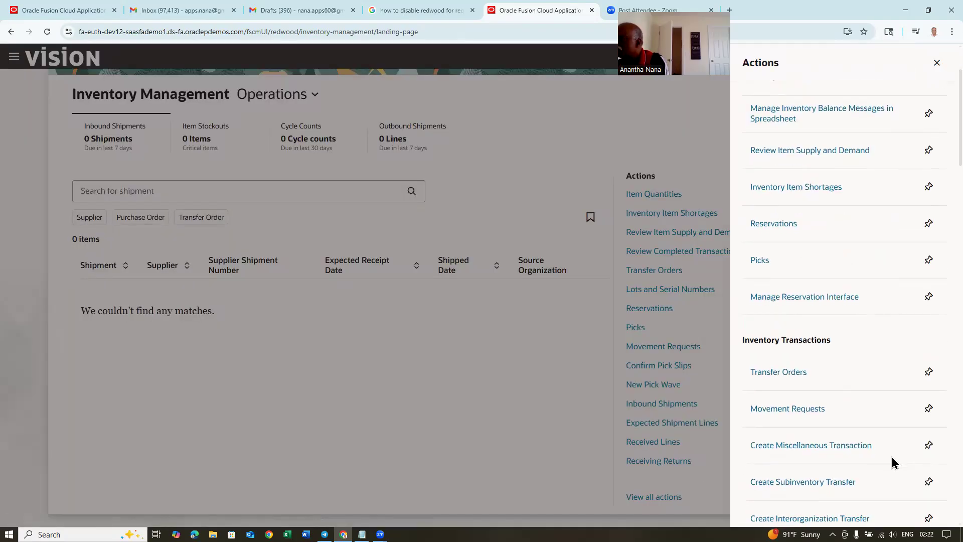
left_click(831, 452)
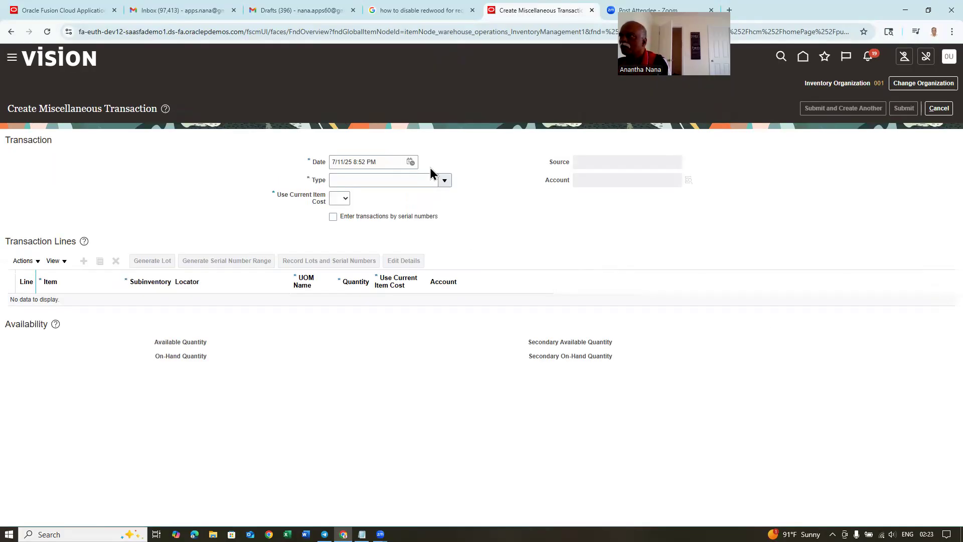
left_click(446, 181)
left_click(520, 230)
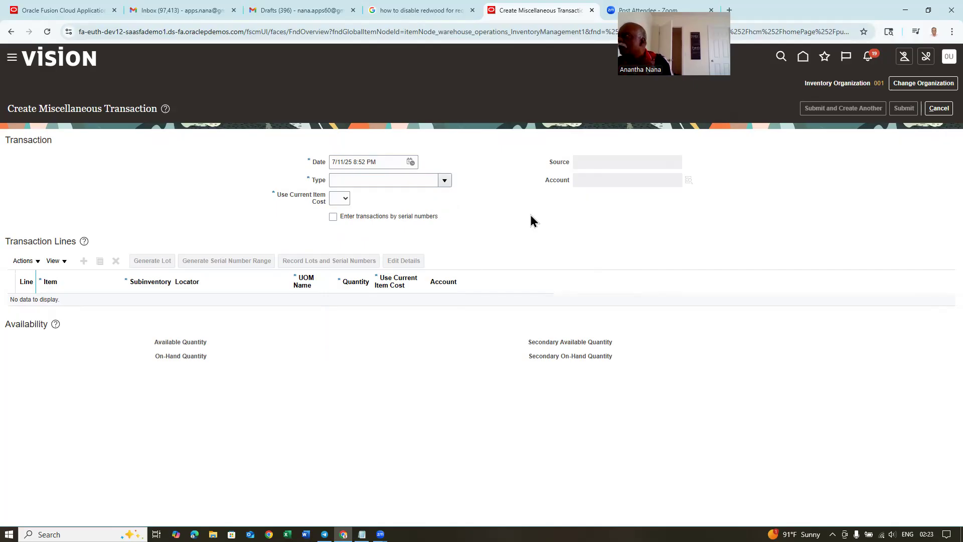
Step: Cancel the miscellaneous transaction, return to the home page and open Purchase Requisitions from the Procurement apps to check its page
left_click(940, 108)
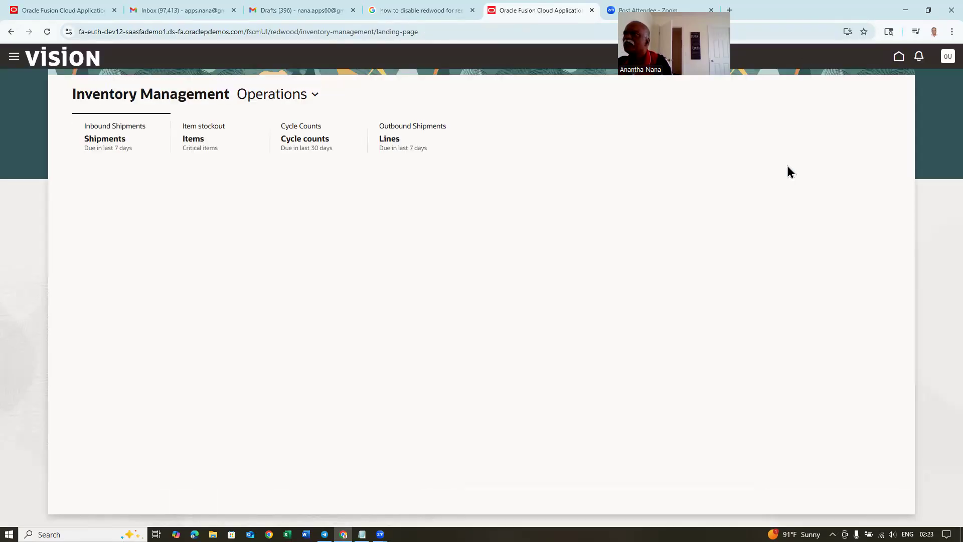
left_click(899, 60)
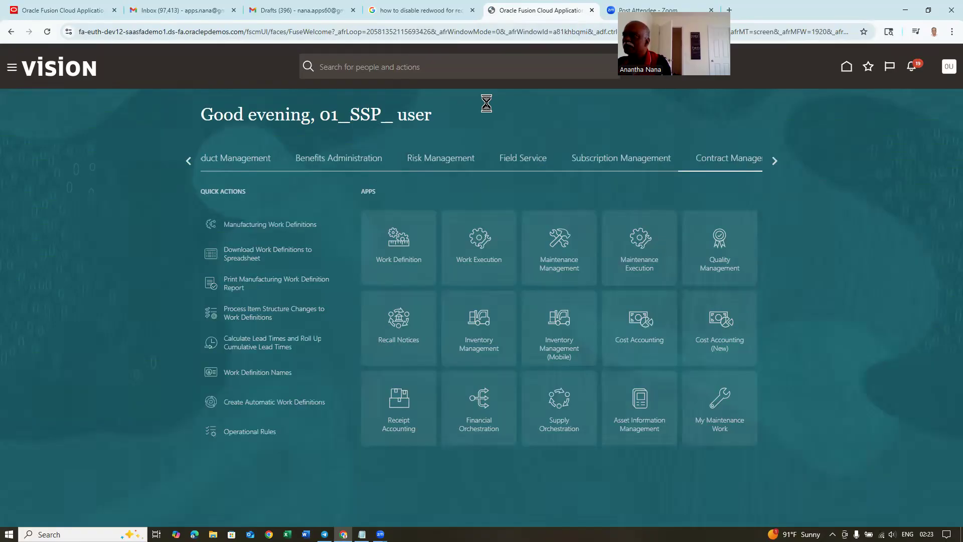
left_click(187, 163)
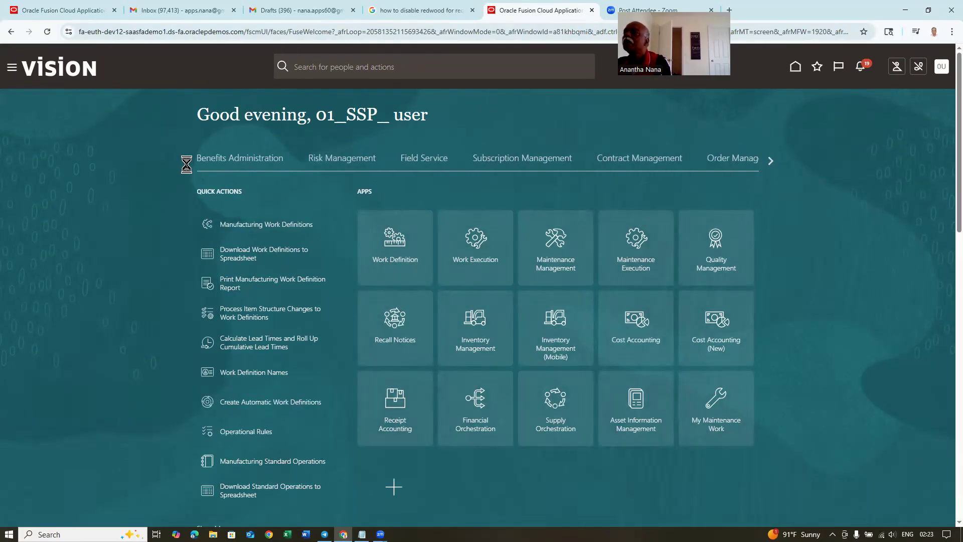
left_click(187, 163)
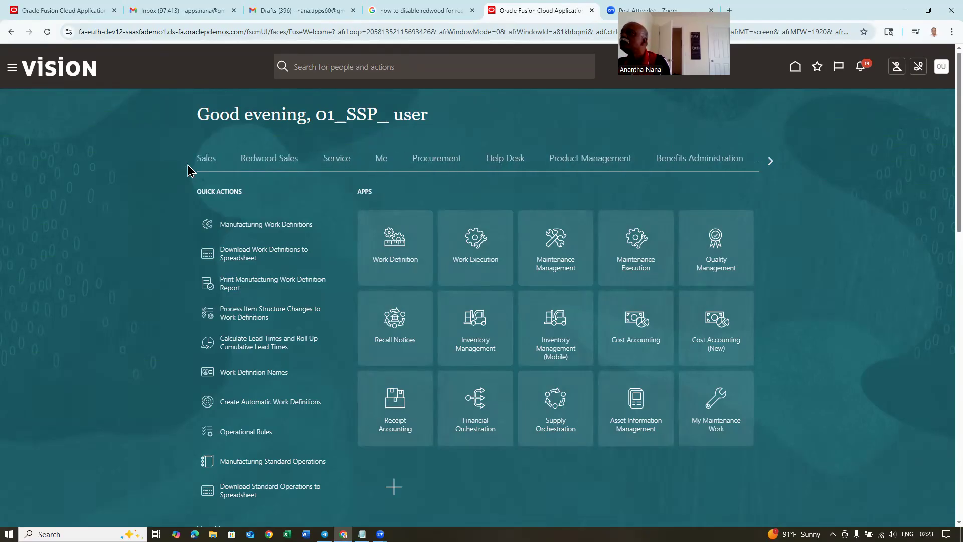
left_click(425, 166)
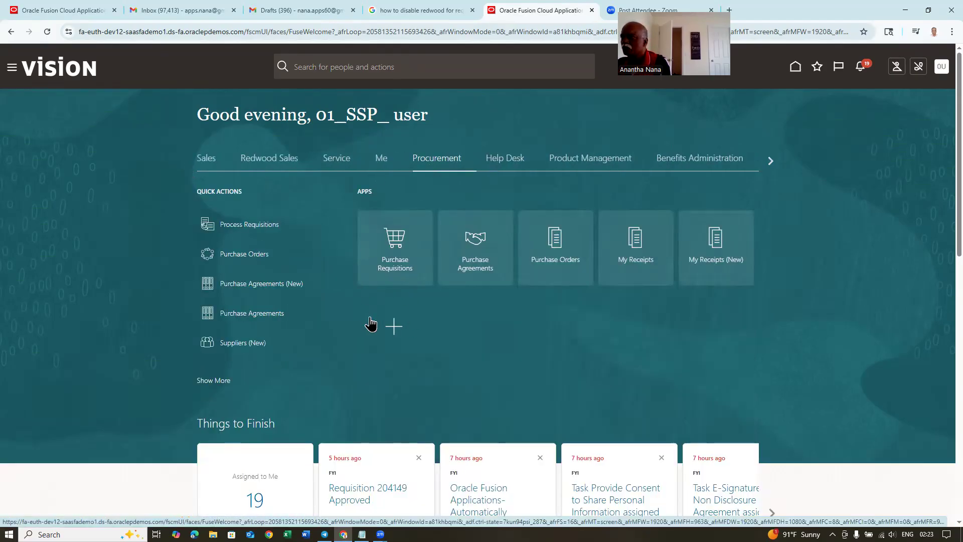
left_click(400, 256)
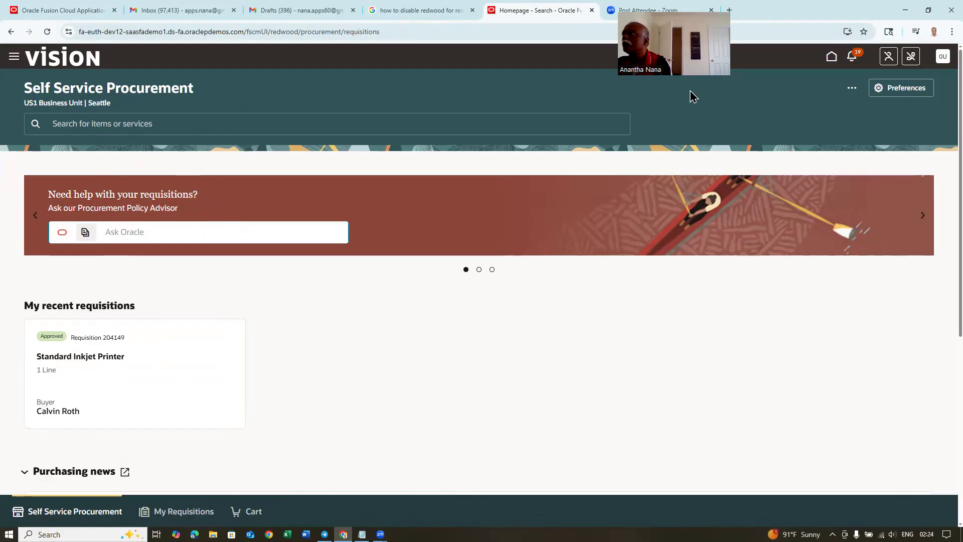
Step: Return to the home page and open Sandboxes from the Configuration apps
left_click(832, 57)
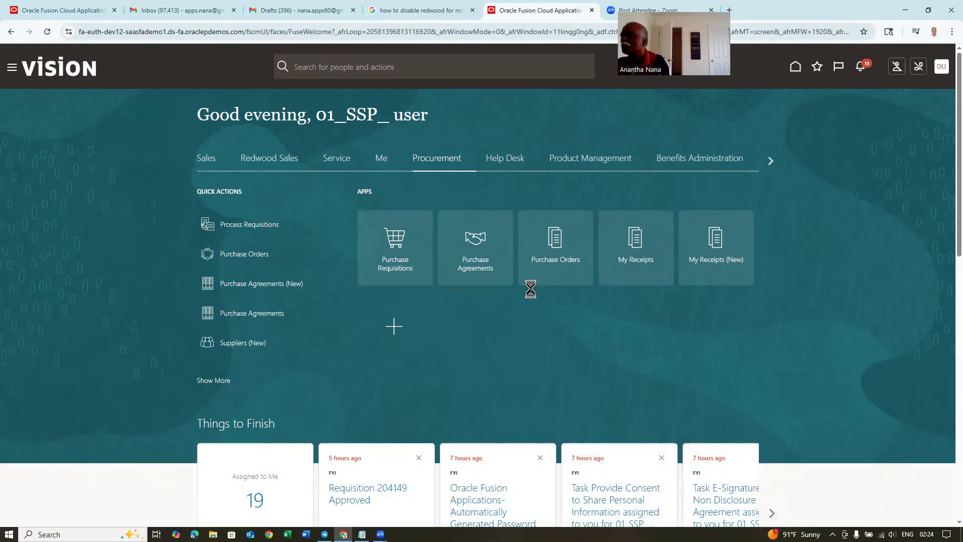
left_click(772, 161)
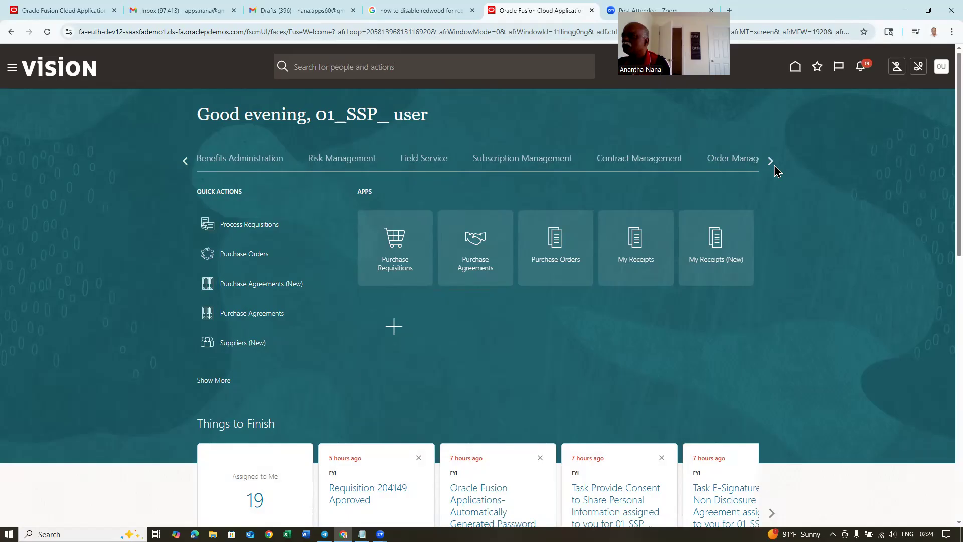
left_click(773, 163)
left_click(773, 163)
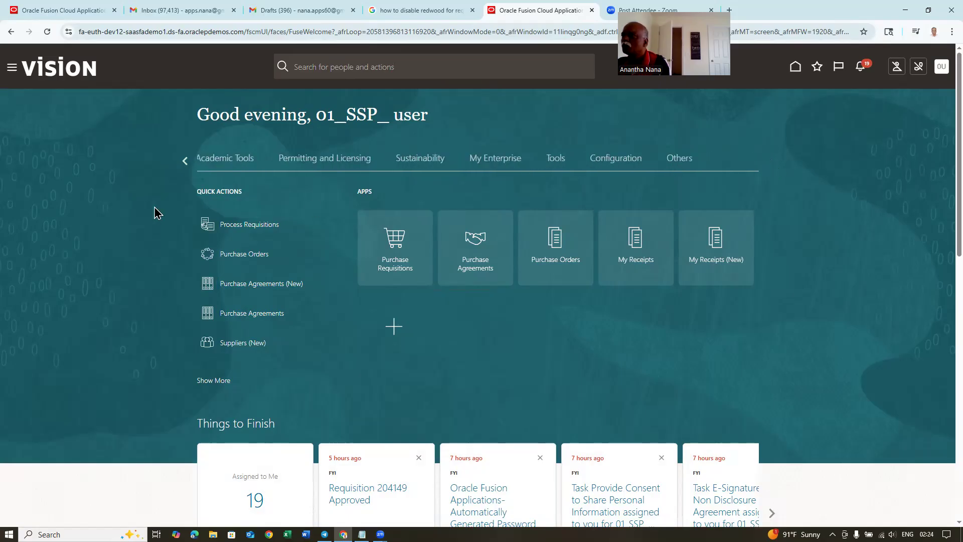
left_click(637, 168)
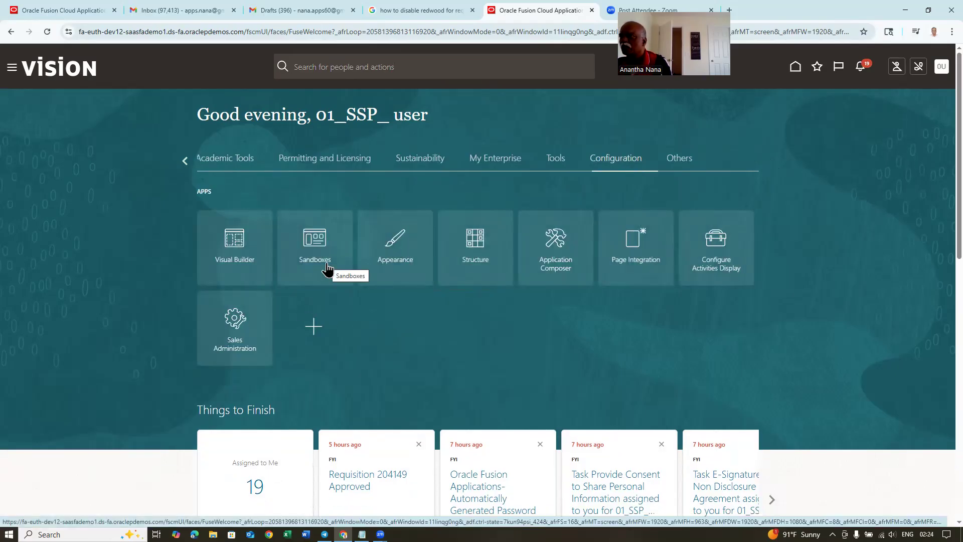
left_click(327, 270)
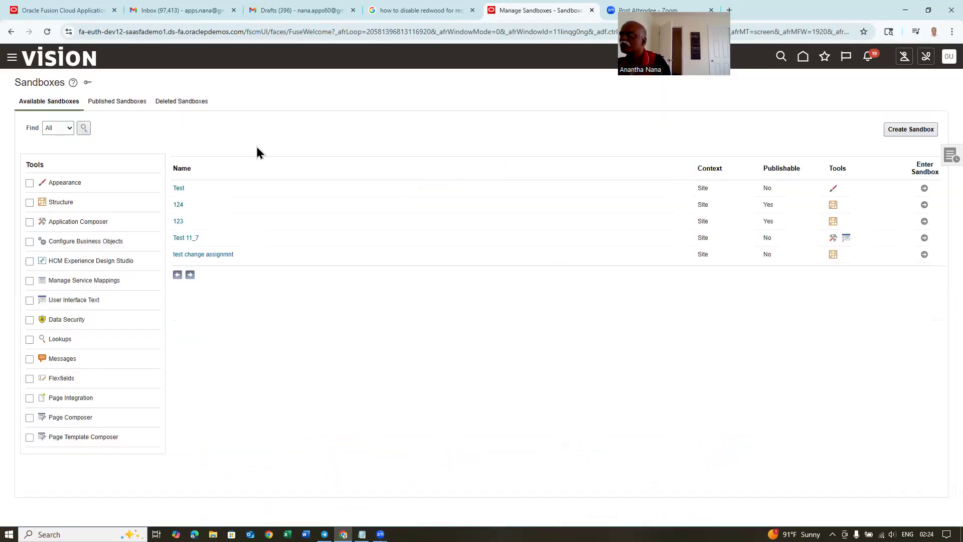
Step: Create a sandbox named 321 with the Structure tool active and enter it
left_click(891, 129)
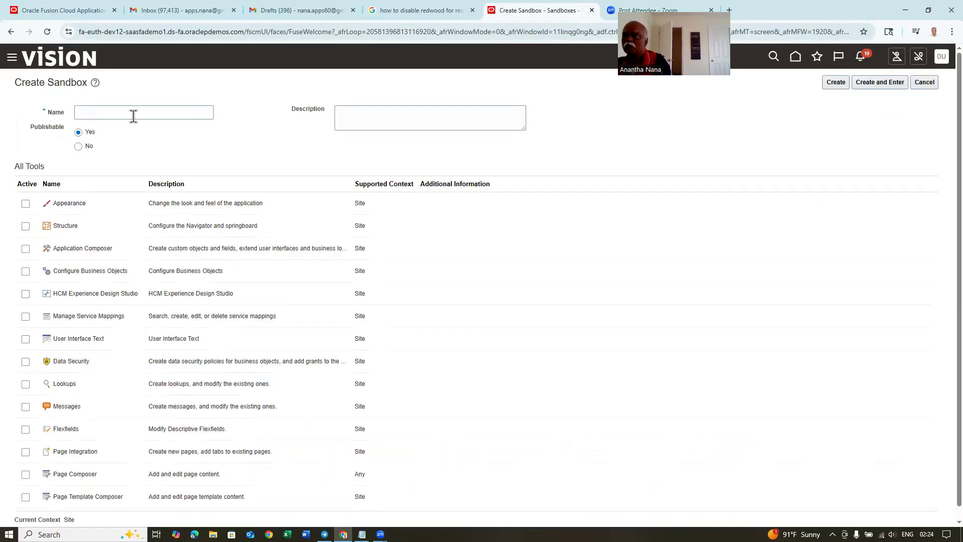
left_click(136, 116)
type("321")
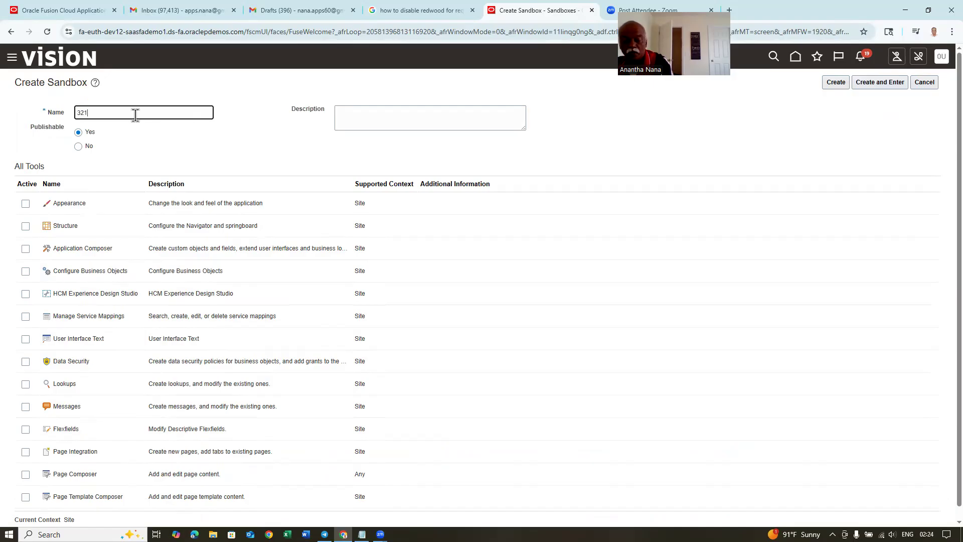
key("Tab")
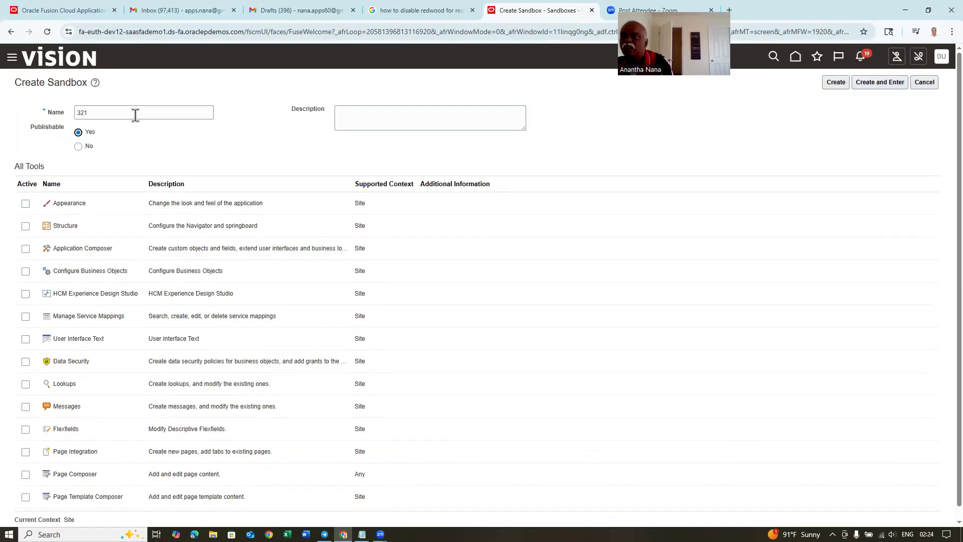
left_click(25, 226)
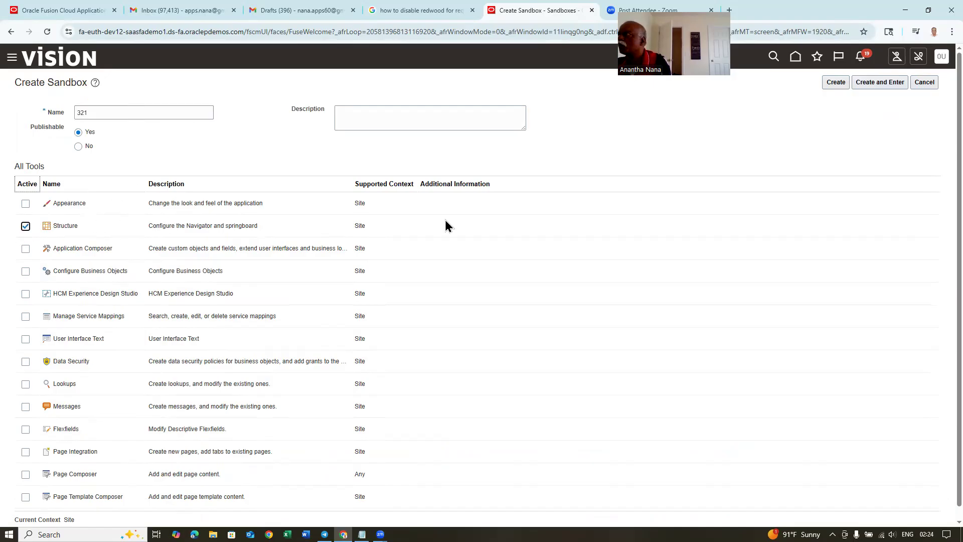
left_click(900, 84)
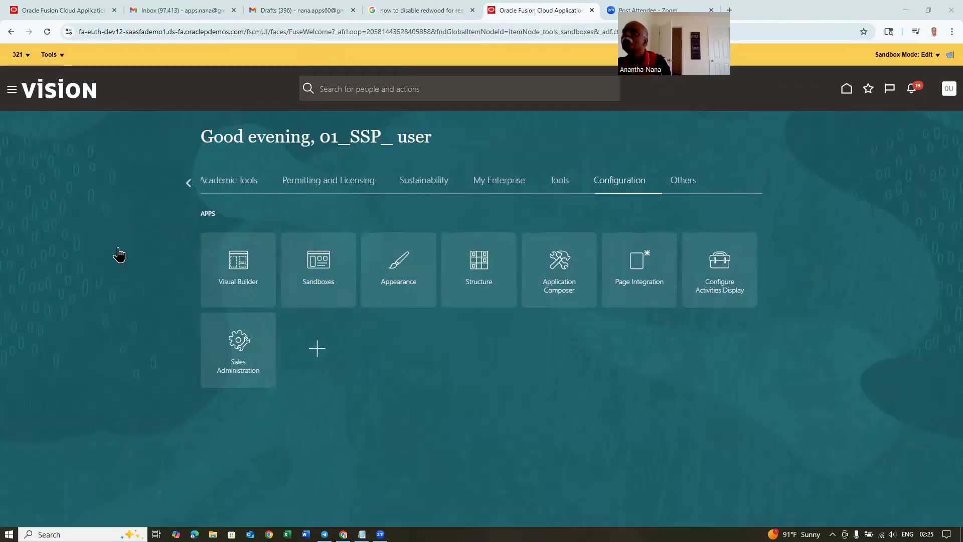
Step: Open the sandbox's Structure tool and expand the Procurement group in the navigation configuration
left_click(15, 58)
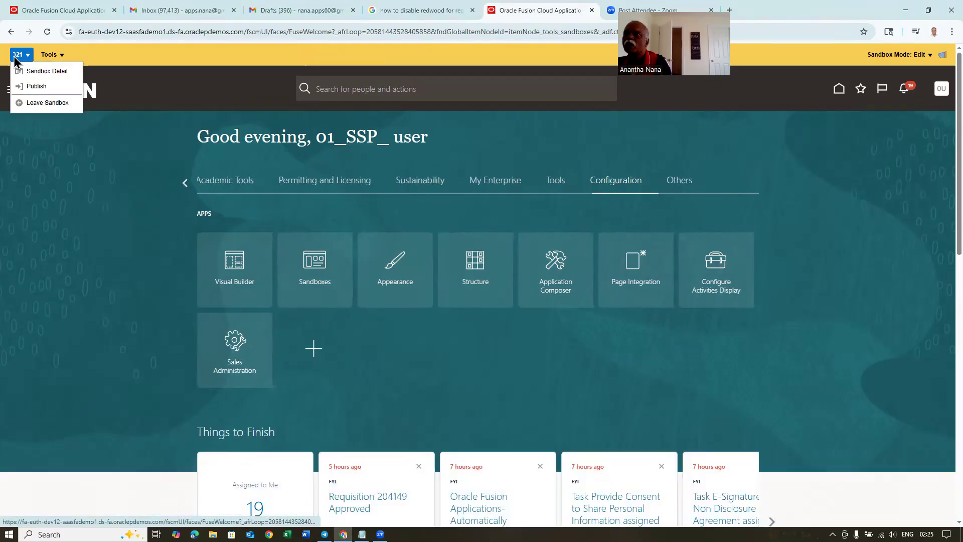
left_click(51, 55)
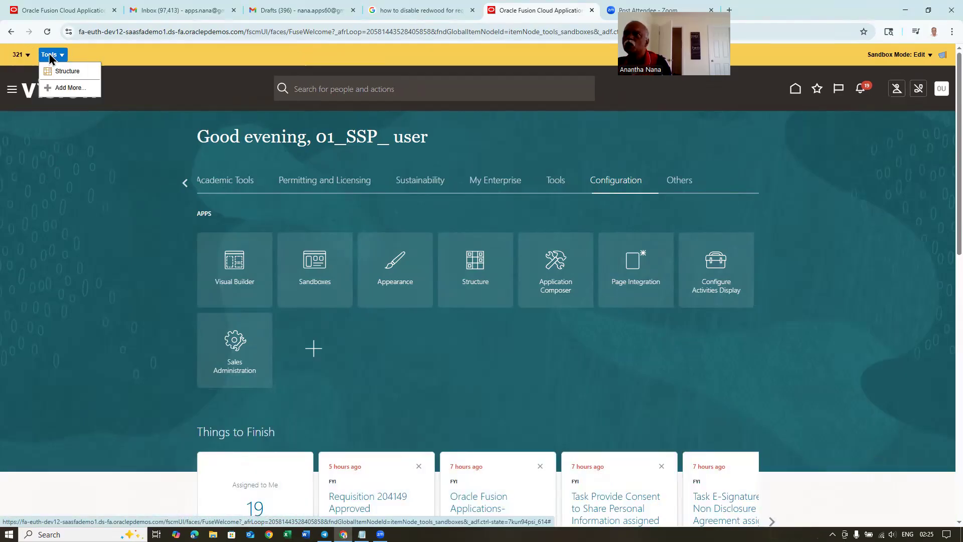
left_click(64, 73)
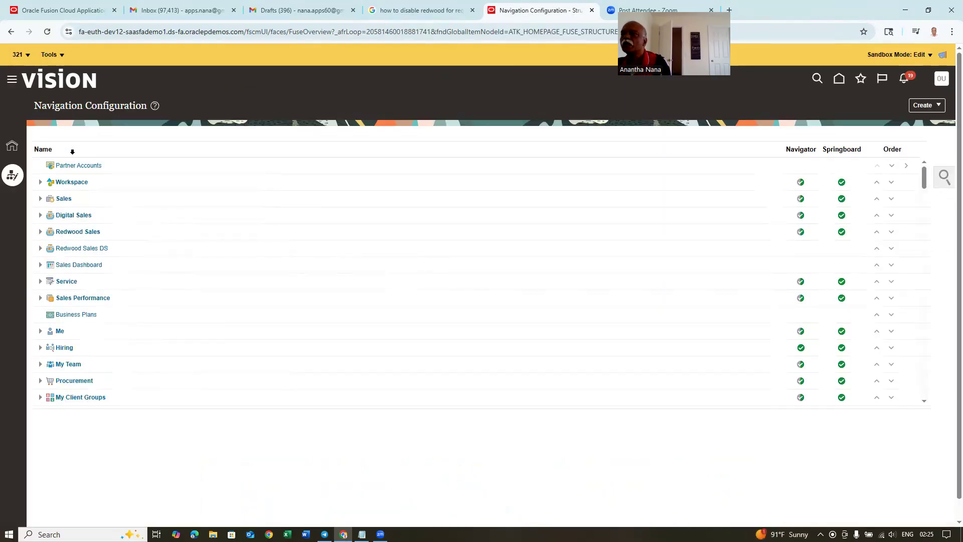
left_click(40, 379)
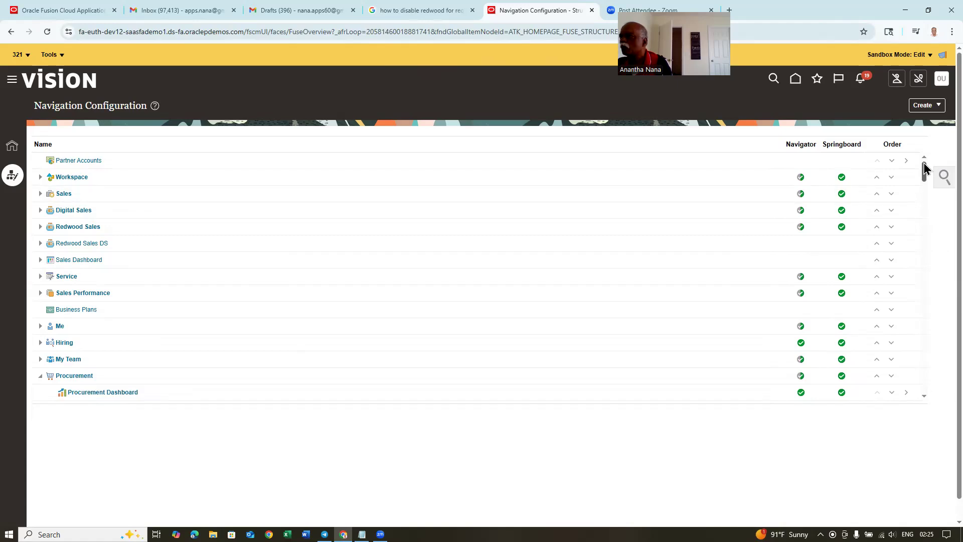
scroll(923, 162, "down", 3)
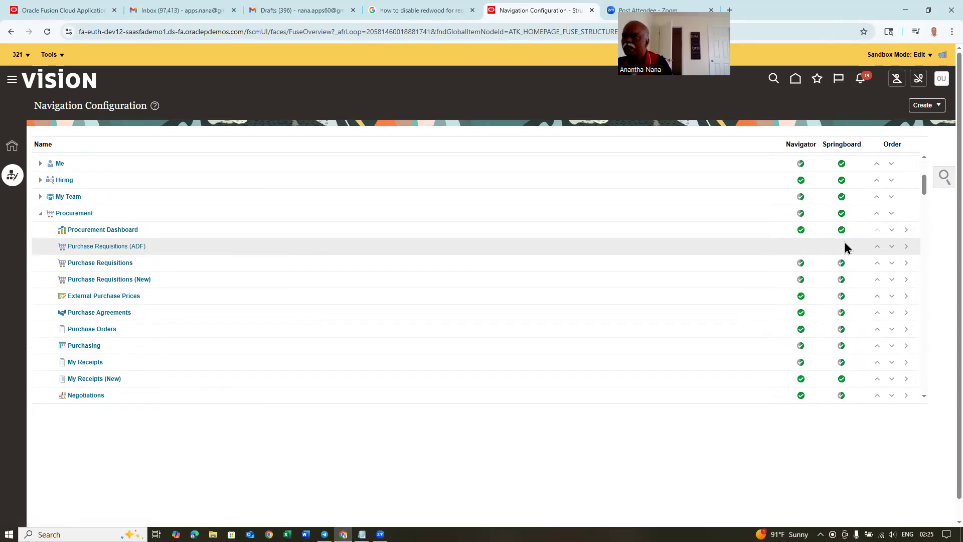
Step: Set Show on Navigator and Show on Springboard to Yes for the Purchase Requisitions (ADF) page entry, then save and close it
left_click(98, 248)
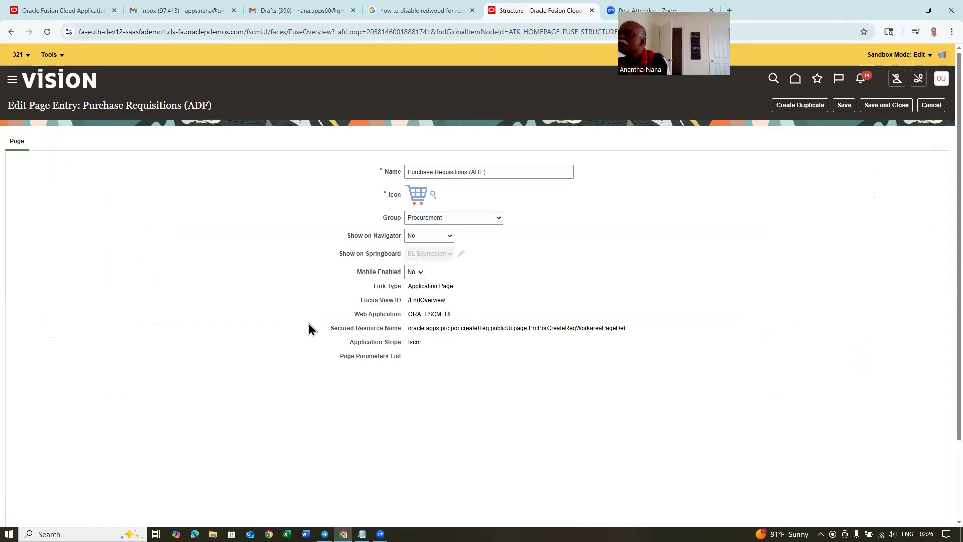
left_click(429, 235)
left_click(431, 250)
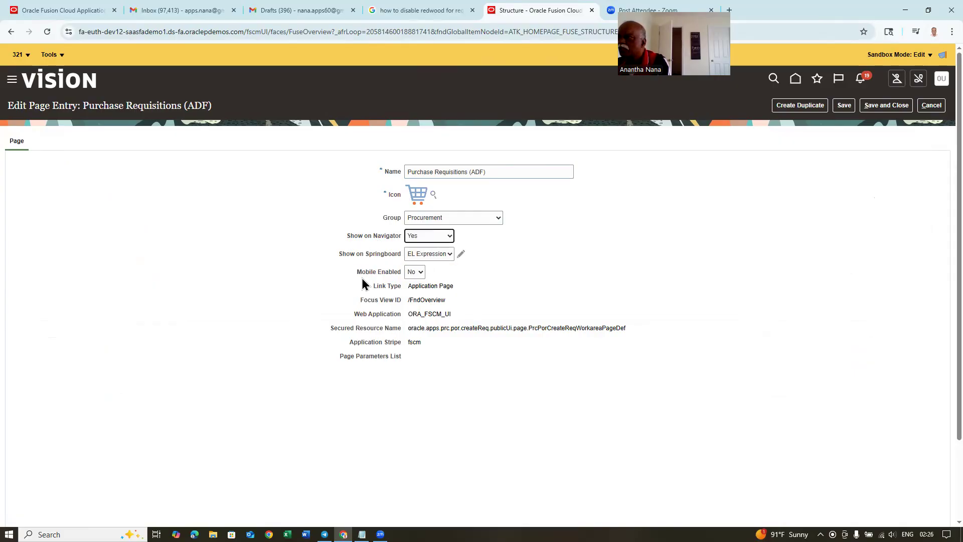
left_click(430, 253)
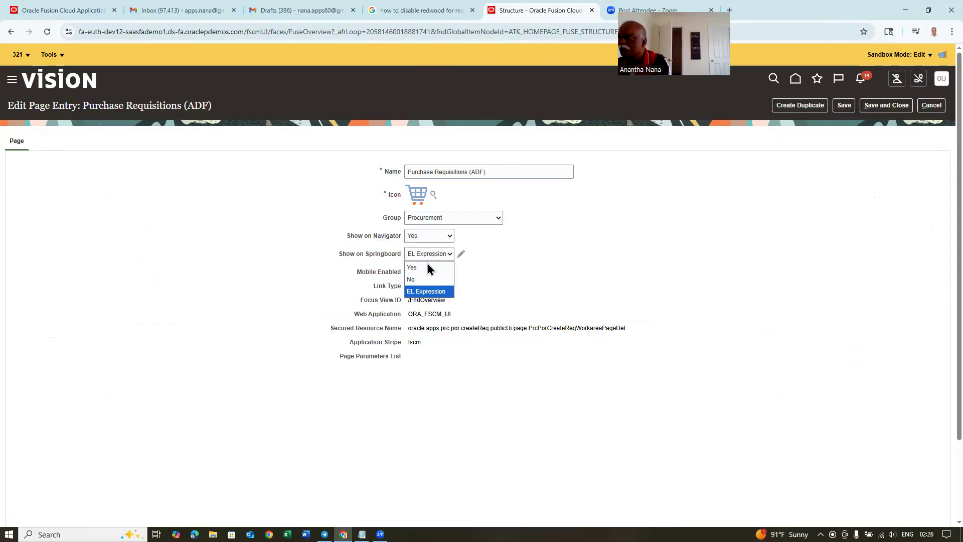
left_click(423, 270)
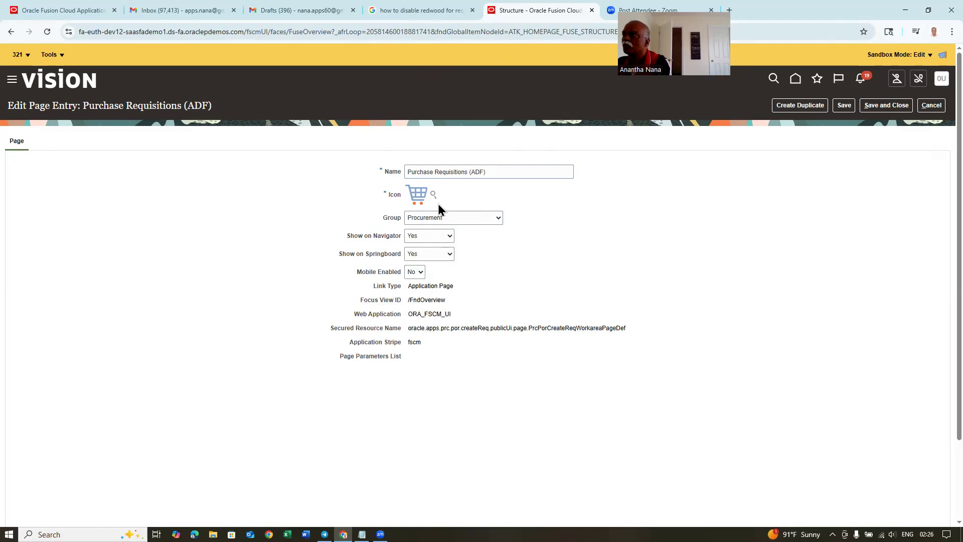
left_click(894, 107)
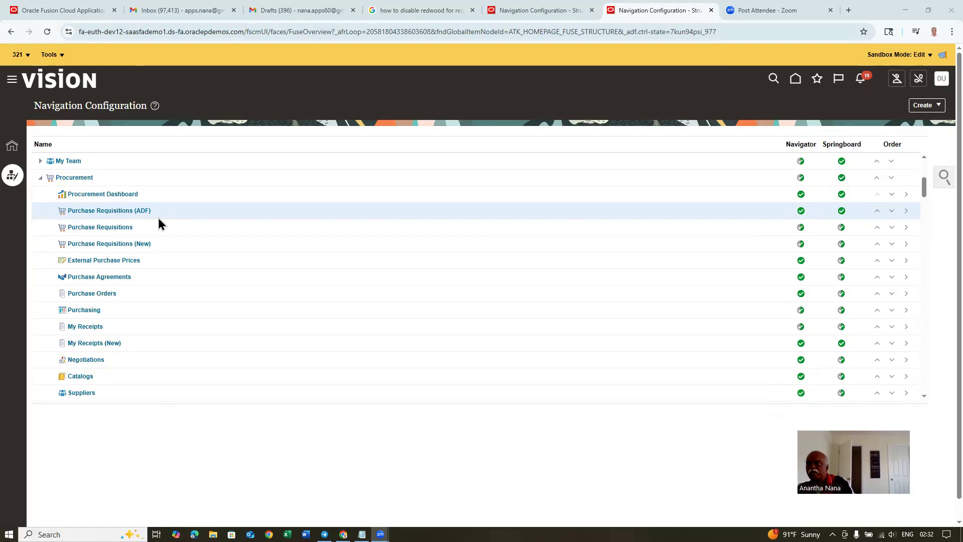
Step: Publish sandbox 321 from its details page and confirm the publication
left_click(21, 55)
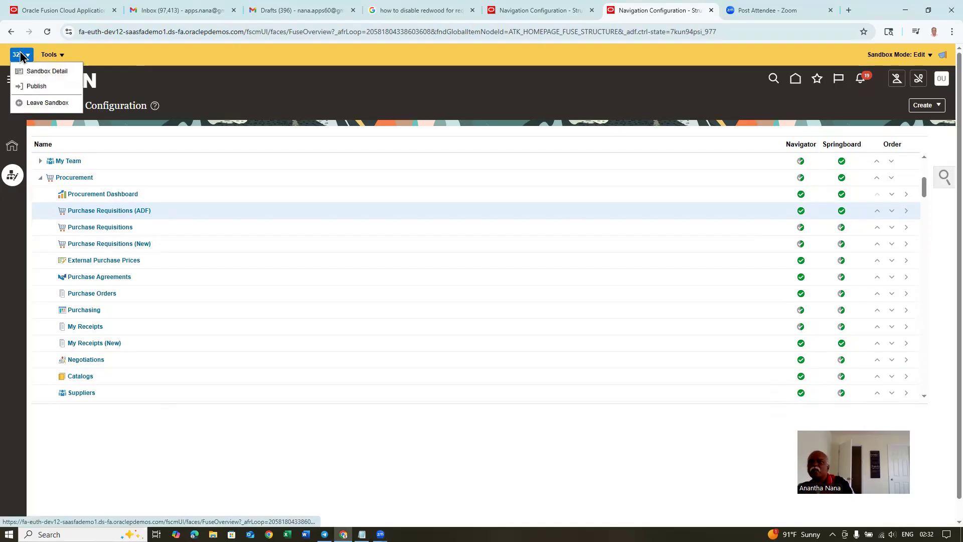
left_click(32, 86)
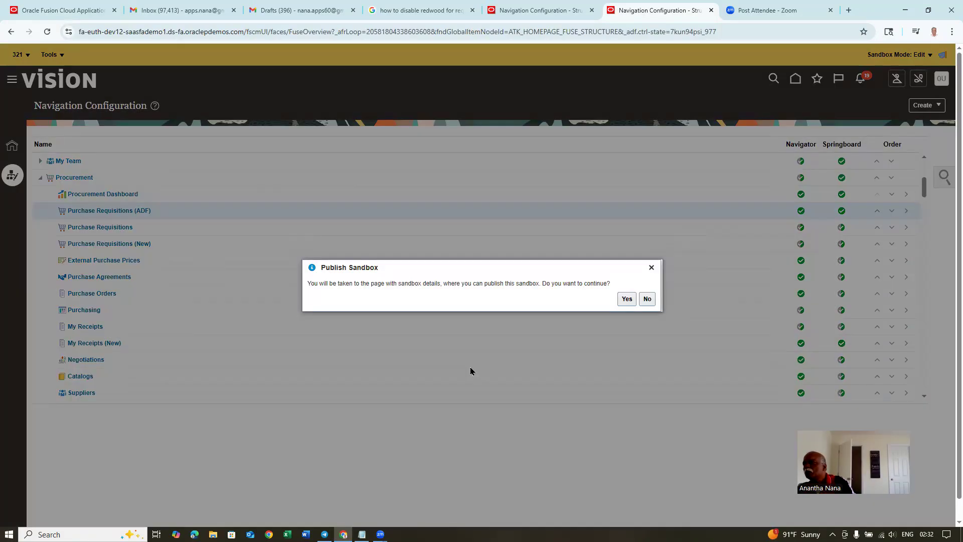
left_click(626, 300)
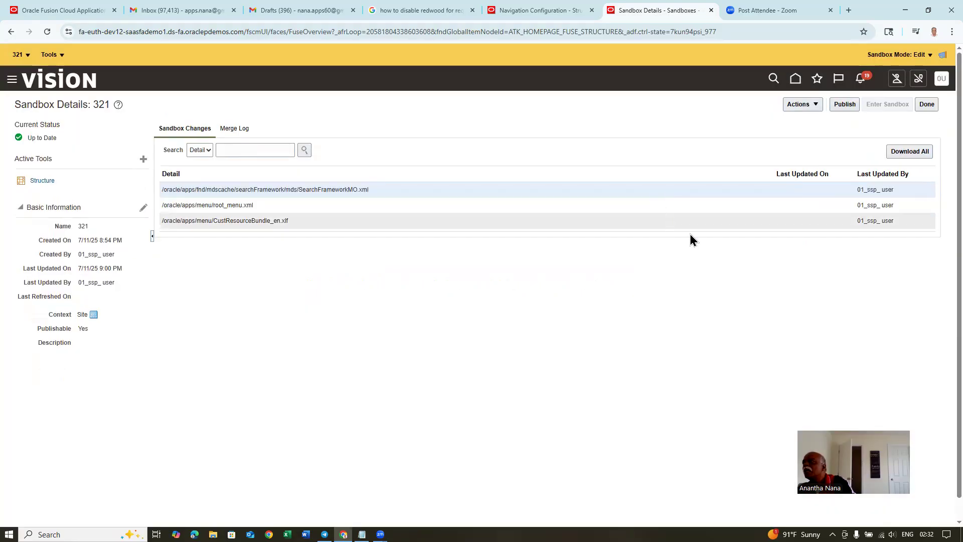
left_click(845, 103)
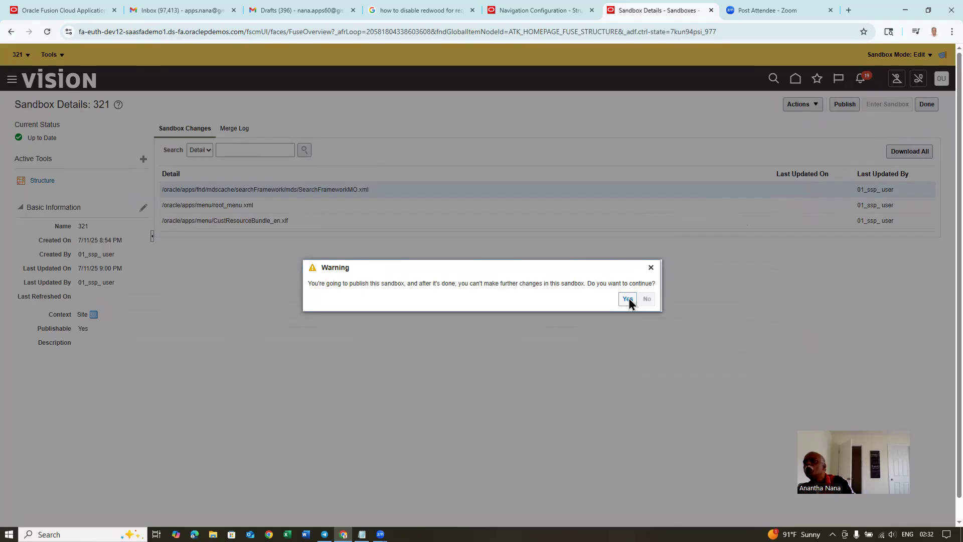
left_click(629, 299)
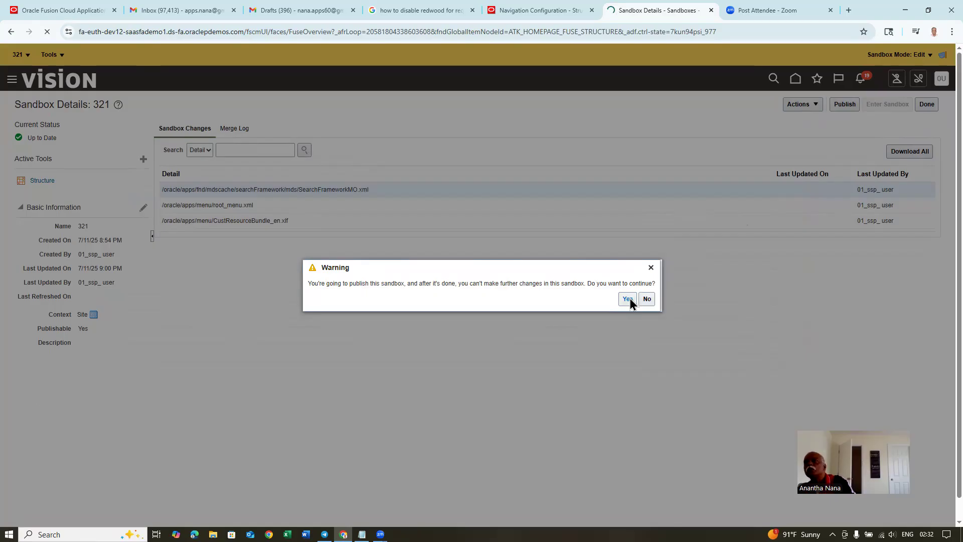
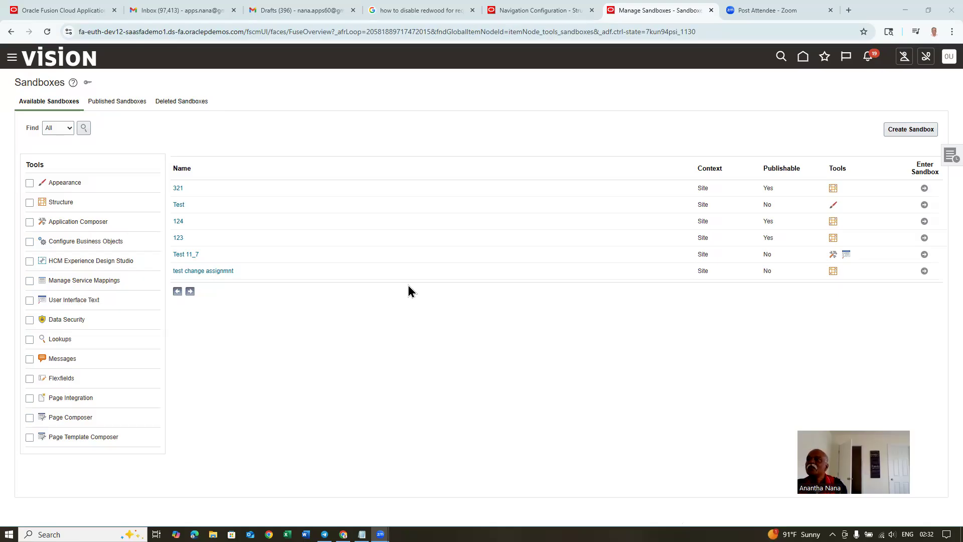
Step: Return to the home page and open Purchase Requisitions (ADF) from the Procurement apps
left_click(801, 62)
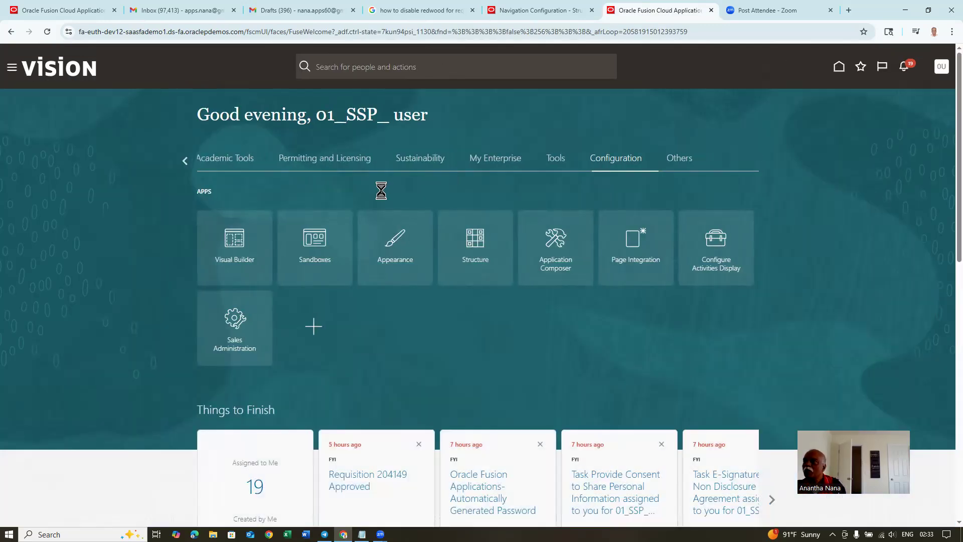
left_click(186, 161)
left_click(187, 164)
left_click(187, 162)
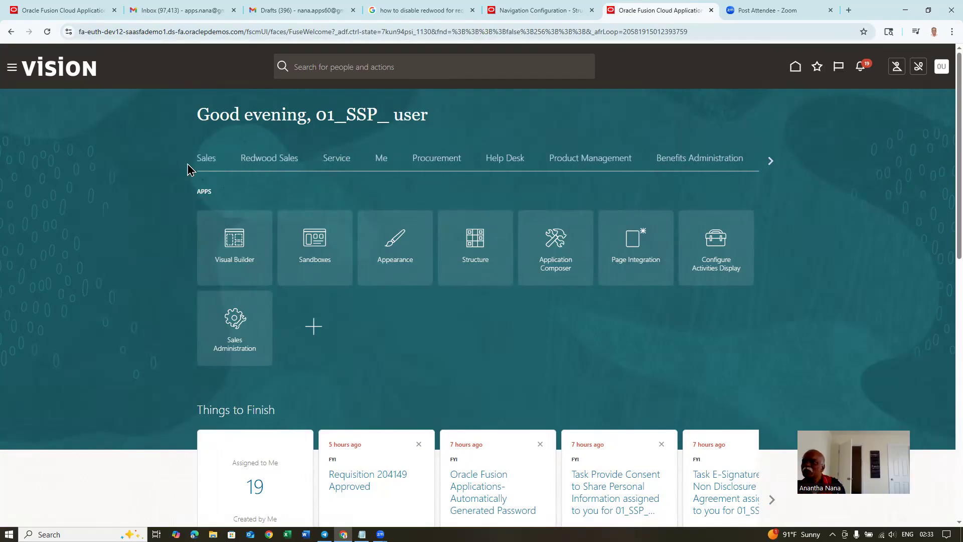
left_click(438, 165)
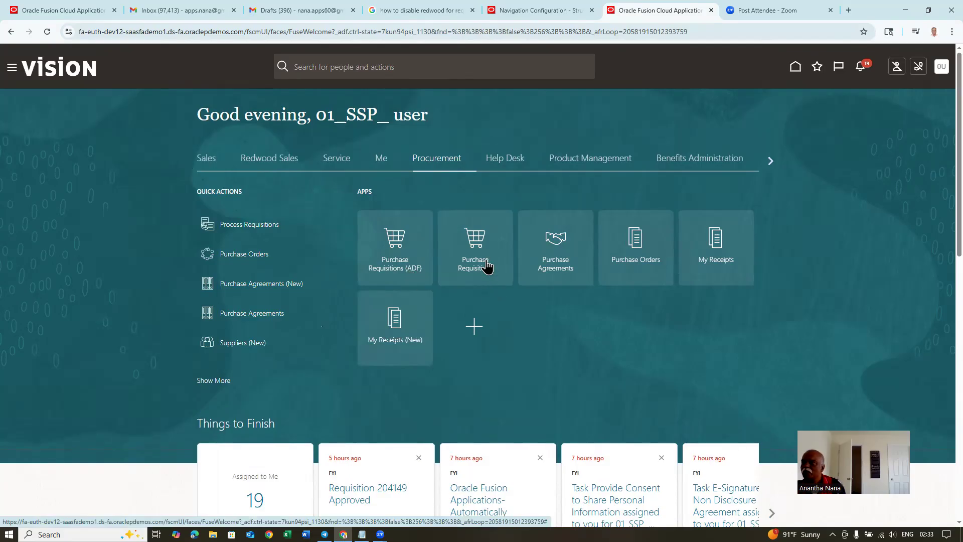
left_click(400, 271)
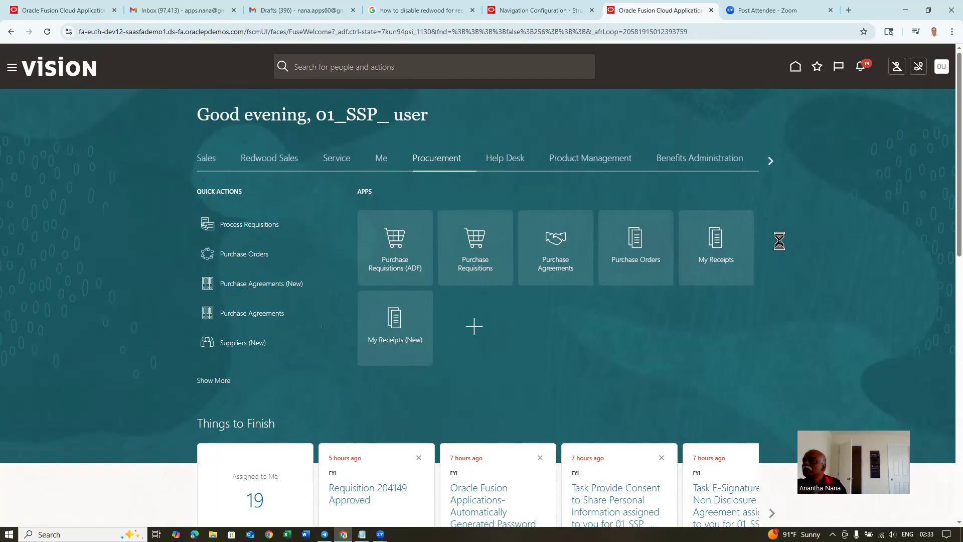
left_click(439, 254)
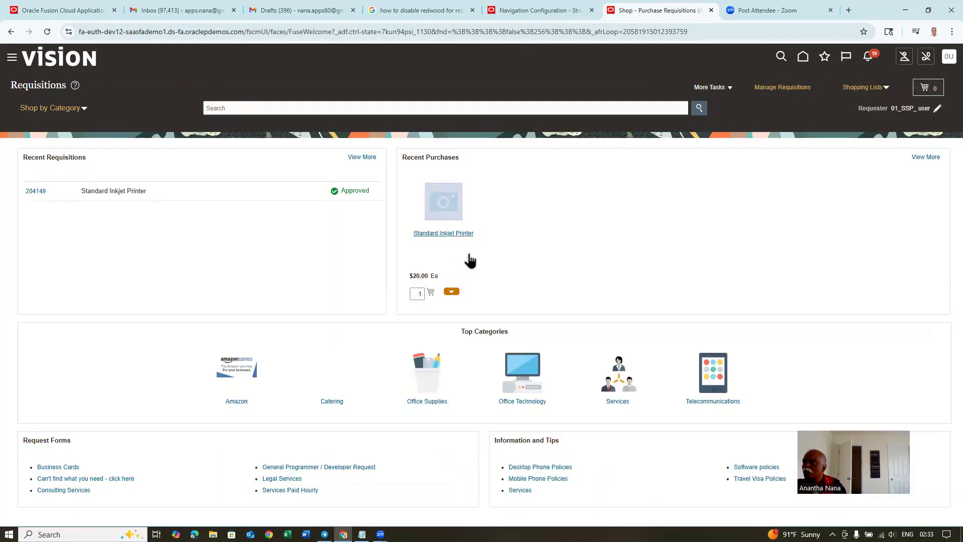
Step: Open the Enter Requisition Line form from the classic Requisitions page, check its fields and close it
left_click(719, 90)
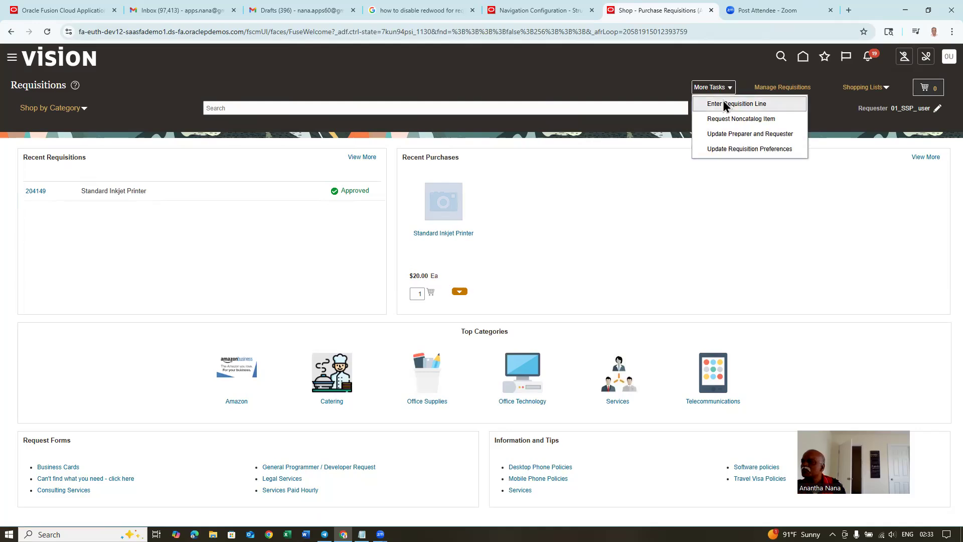
left_click(723, 101)
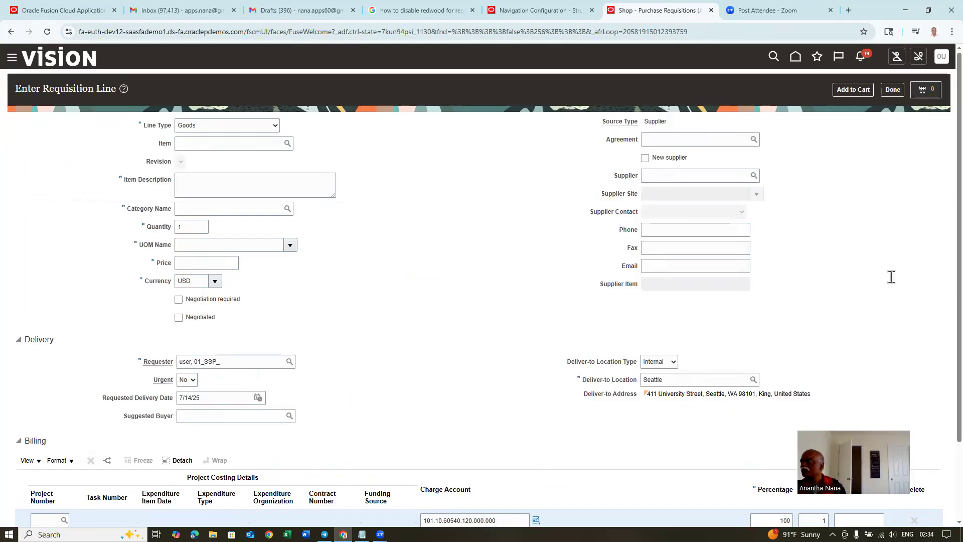
left_click(903, 91)
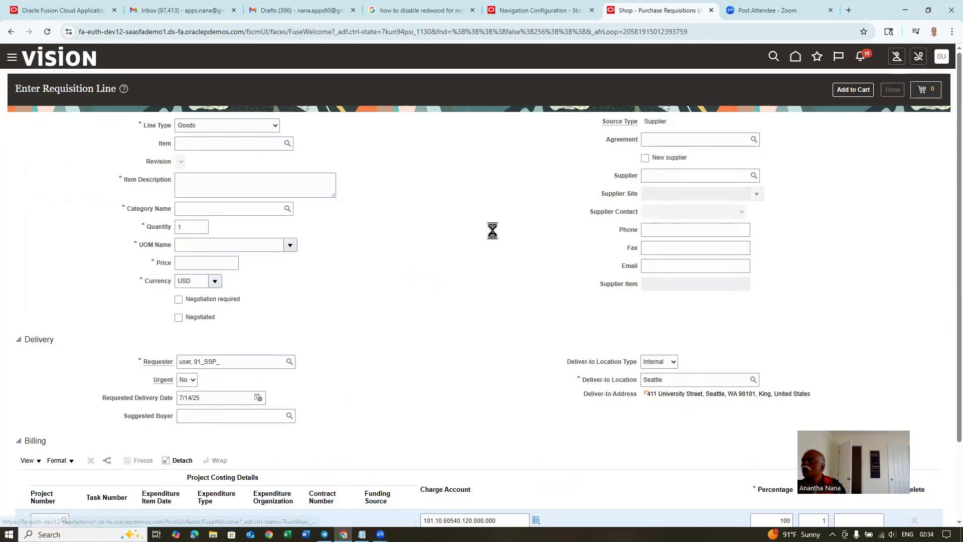